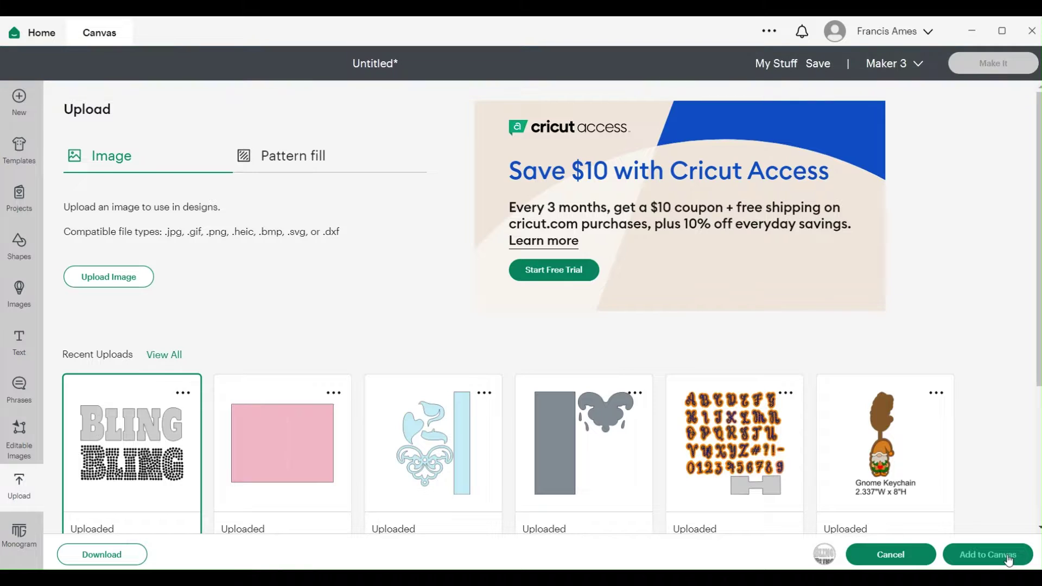
- Add the uploaded BLING image to the canvas, move it up and away from the edge, and ungroup it
click(1008, 559)
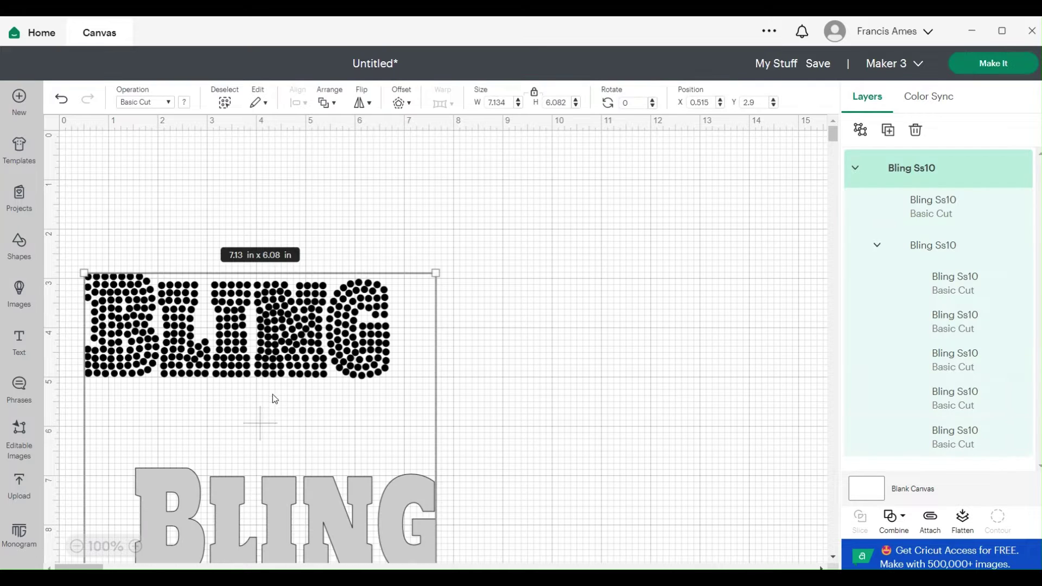
drag(273, 394, 347, 324)
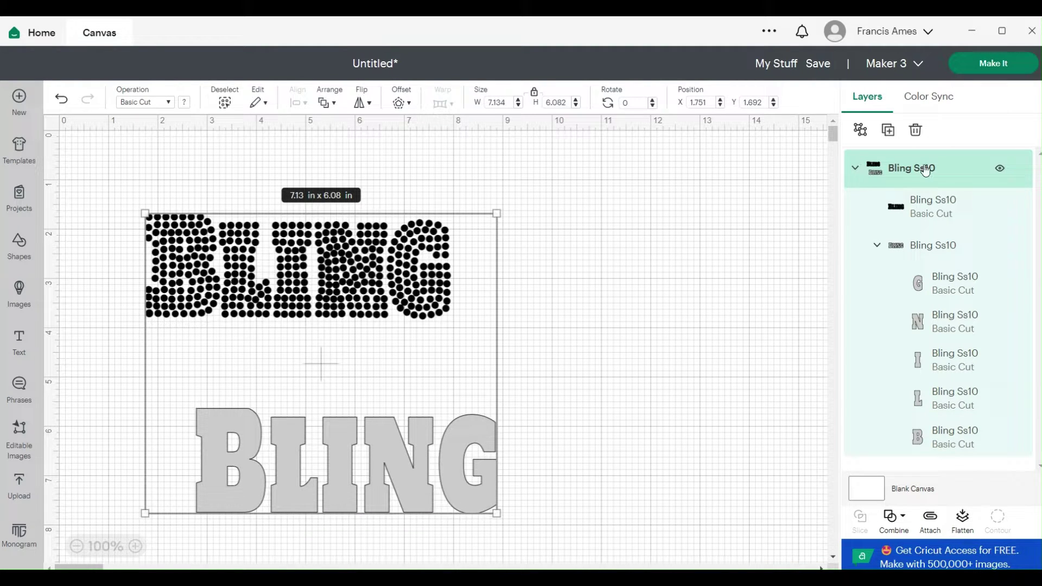
click(863, 133)
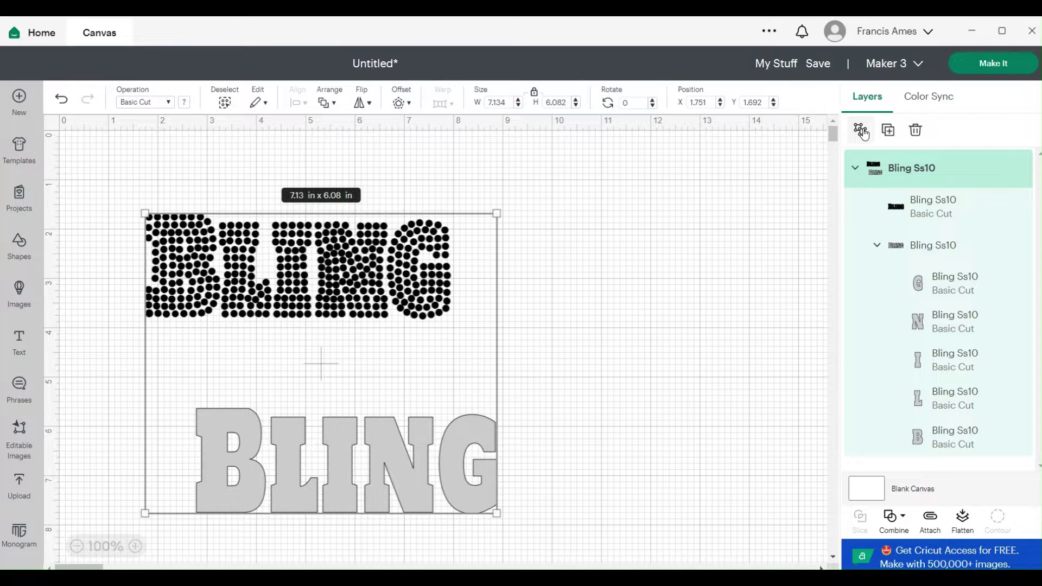
click(617, 244)
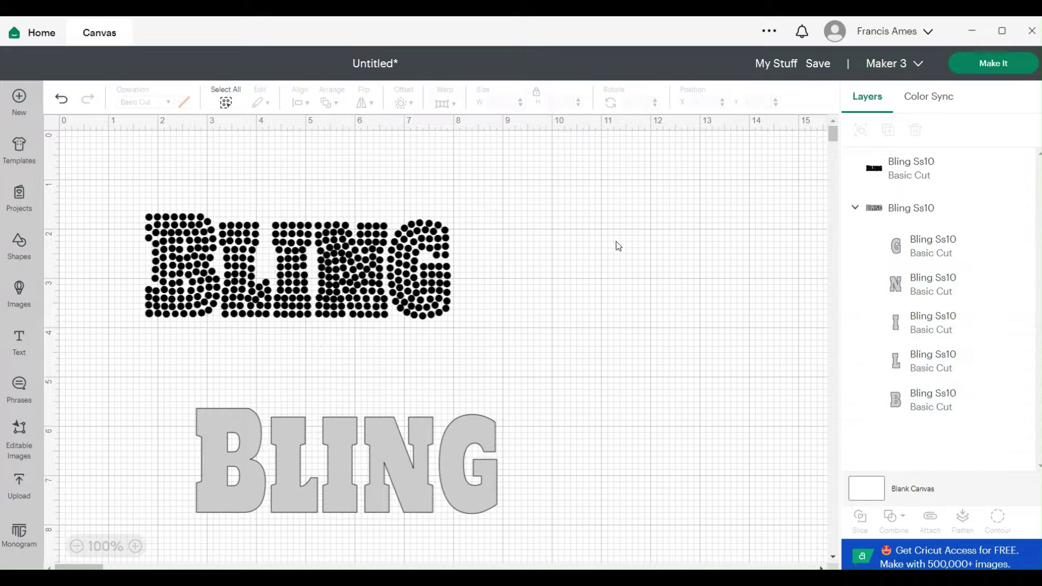
- Attach the letters of the solid grey BLING lettering together
click(348, 304)
click(372, 459)
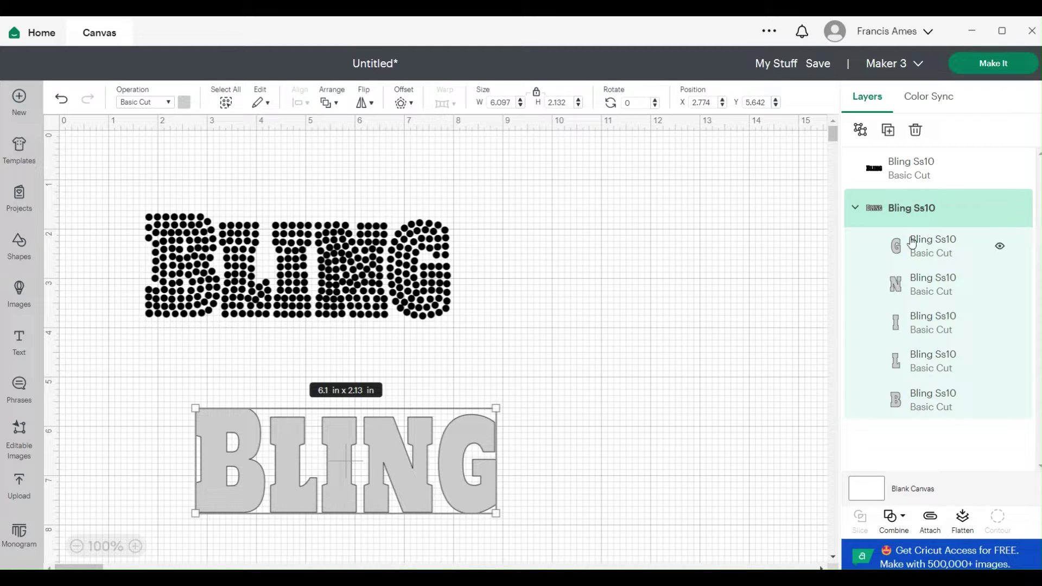
click(930, 520)
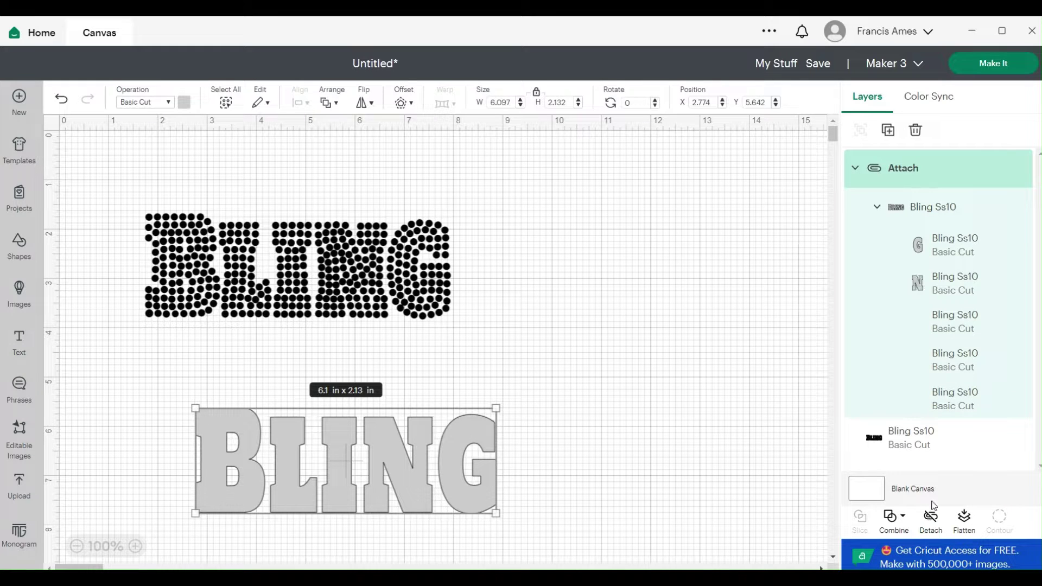
- Insert a rounded rectangle shape and colour it light blue
click(312, 231)
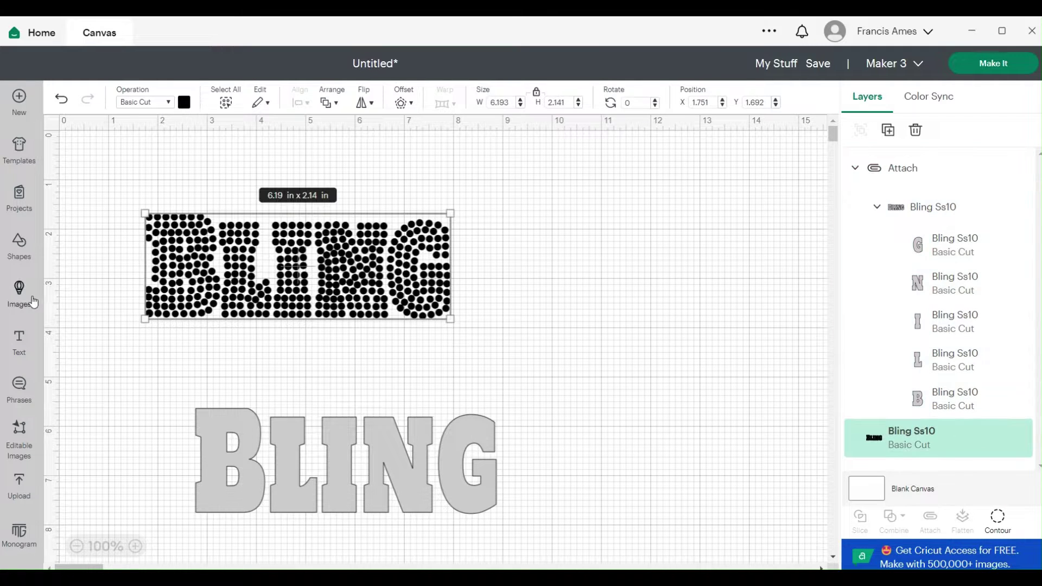
click(24, 243)
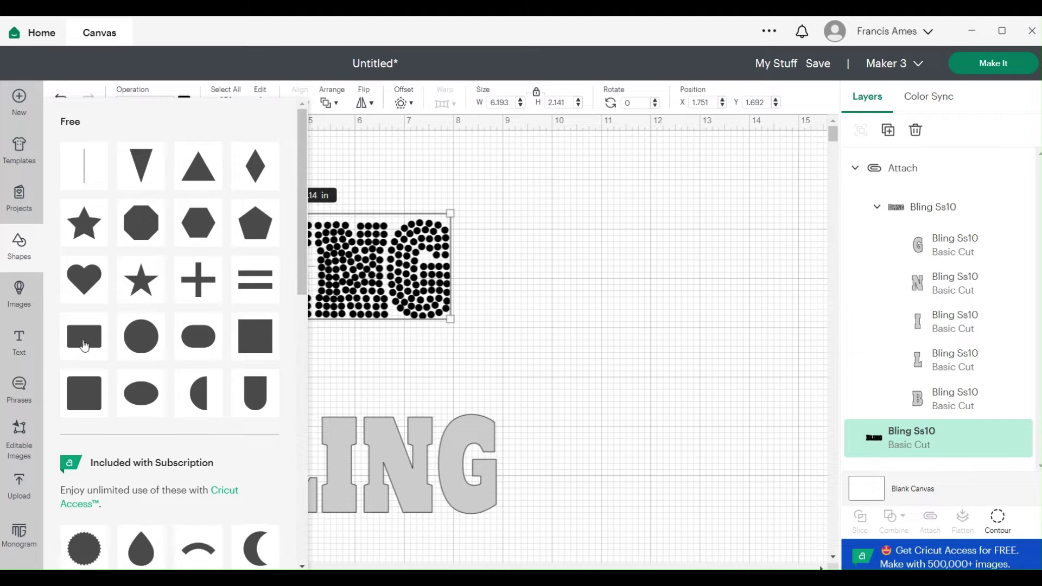
click(84, 346)
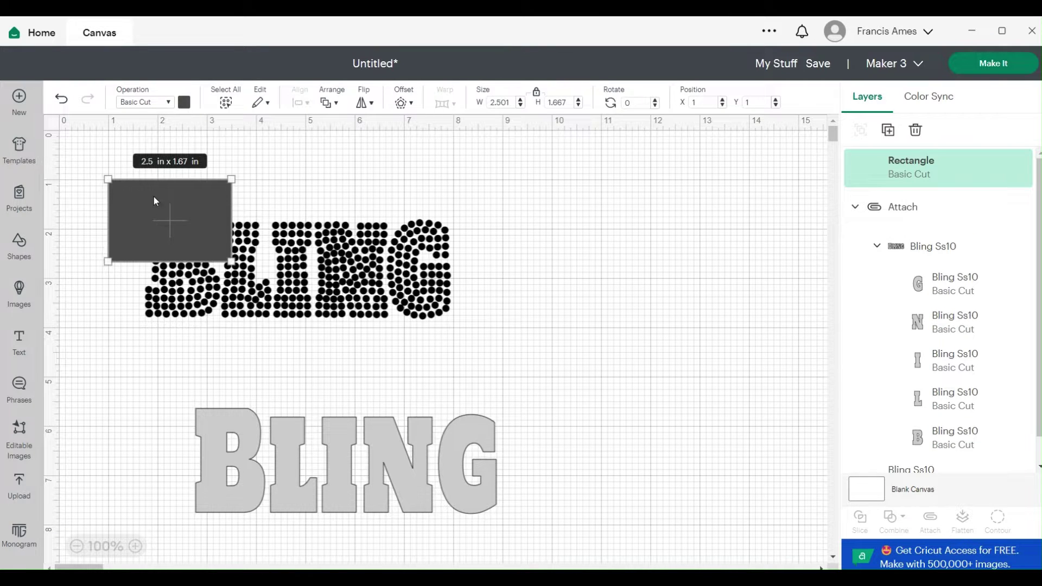
click(184, 102)
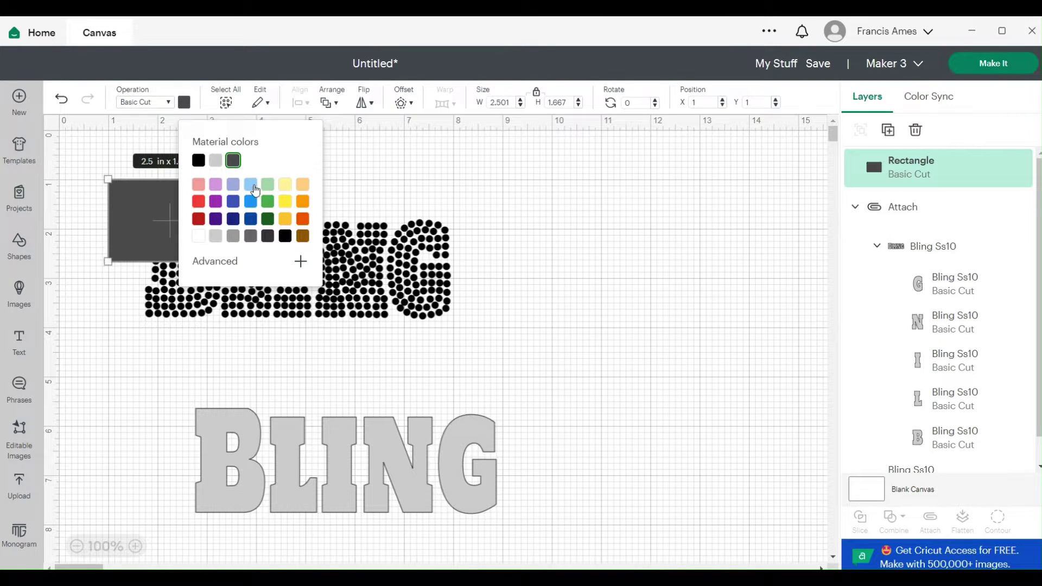
click(251, 185)
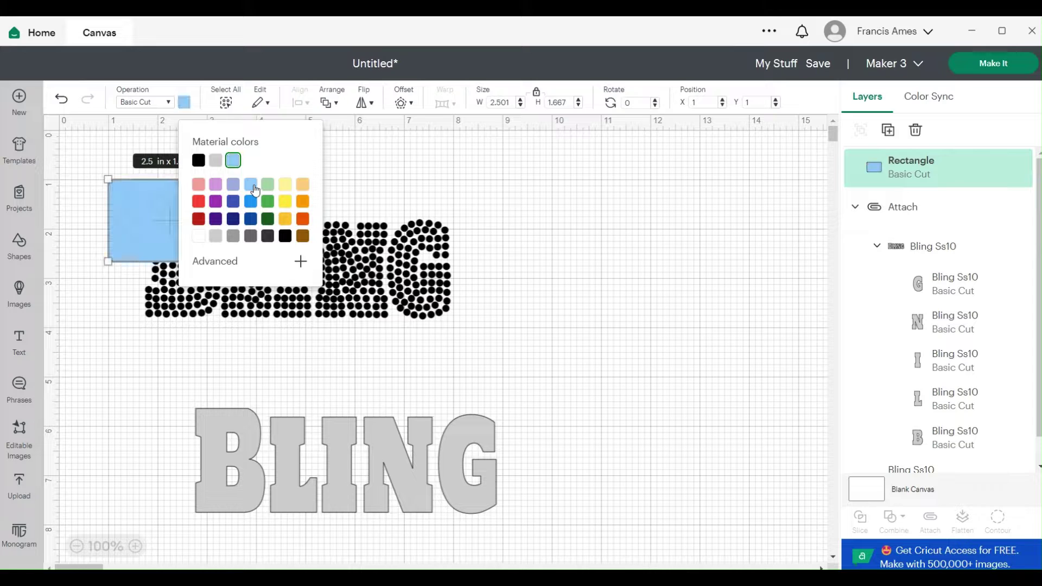
- Unlock the rectangle's proportions, enlarge it to about 7.42 × 3.25 in over the dotted BLING, and send it to the back
click(538, 96)
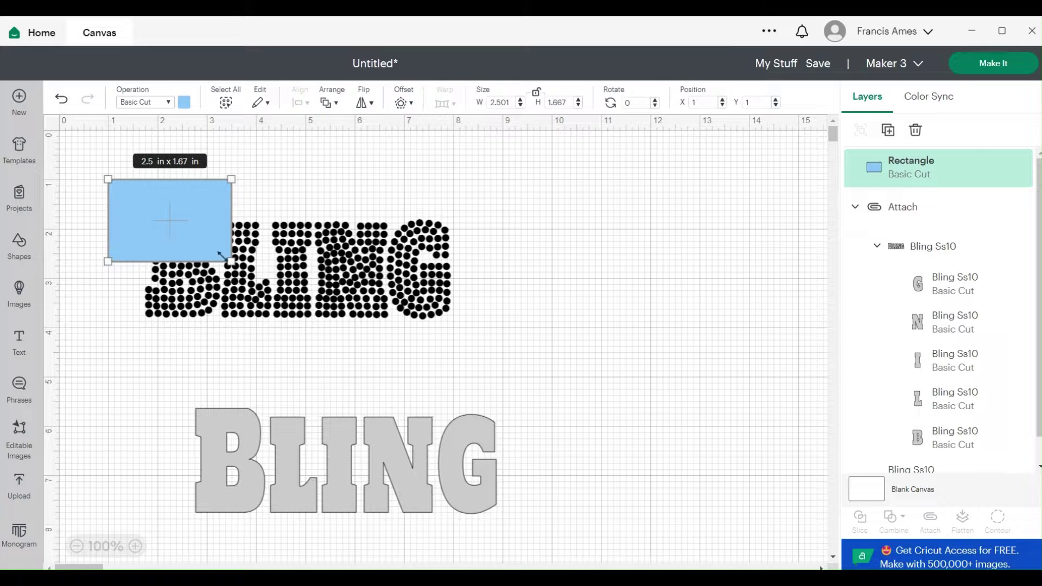
drag(223, 255, 465, 326)
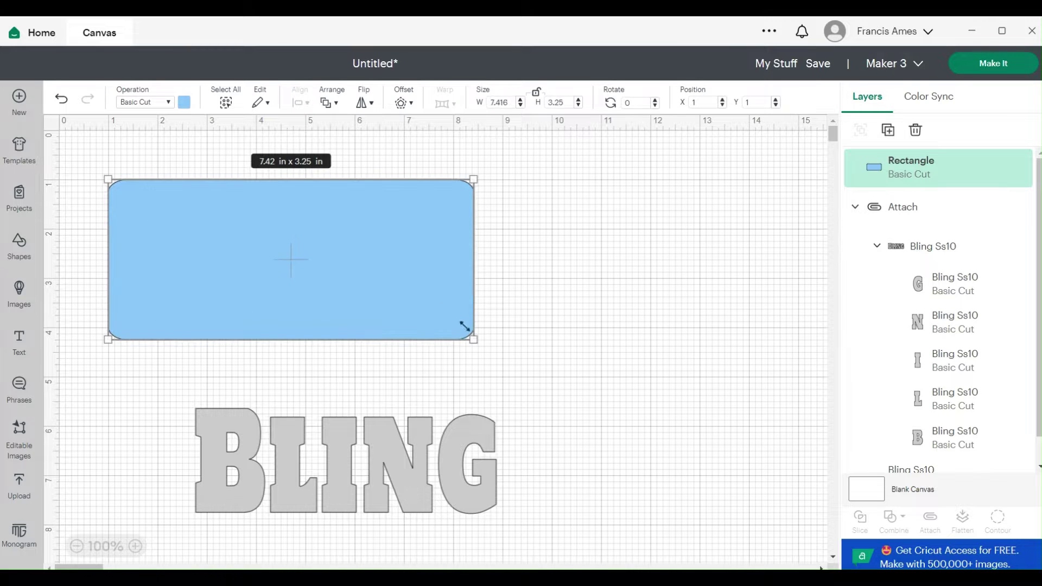
click(338, 104)
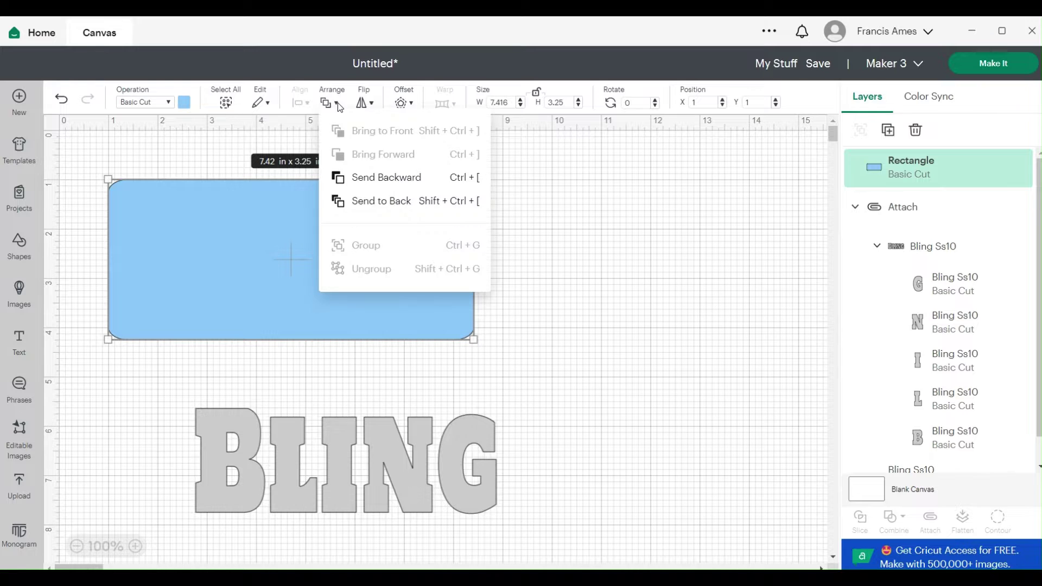
click(361, 202)
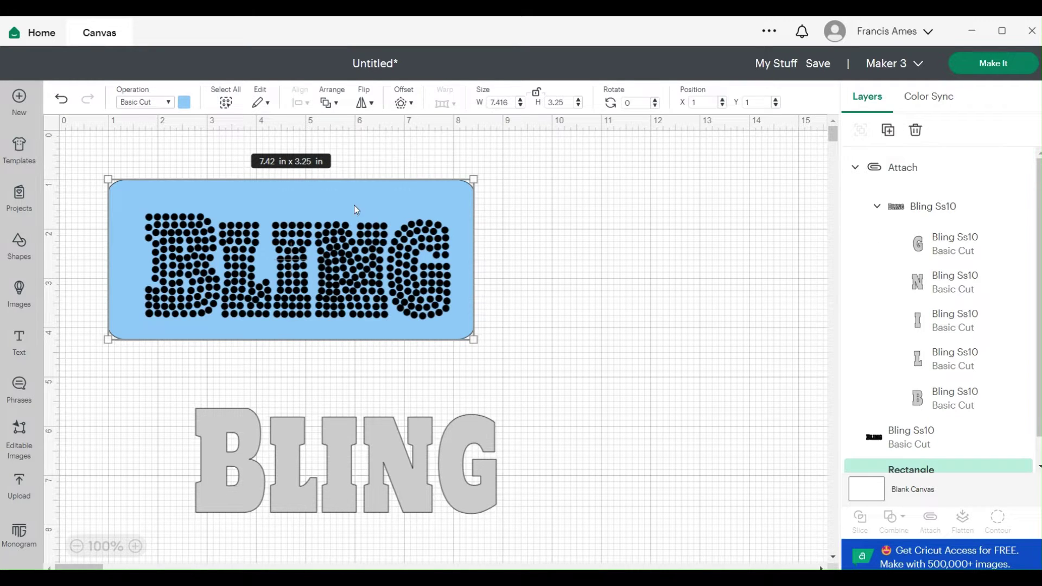
- Tighten the rectangle's edges around the dotted BLING to a size of about 6.61 × 2.51 in
drag(356, 187, 355, 209)
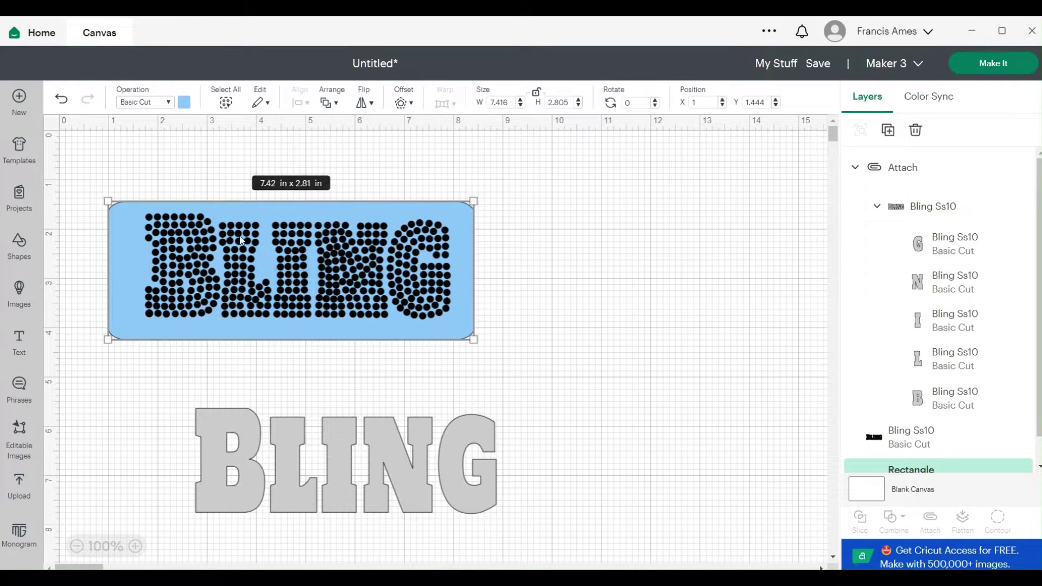
drag(107, 255, 132, 255)
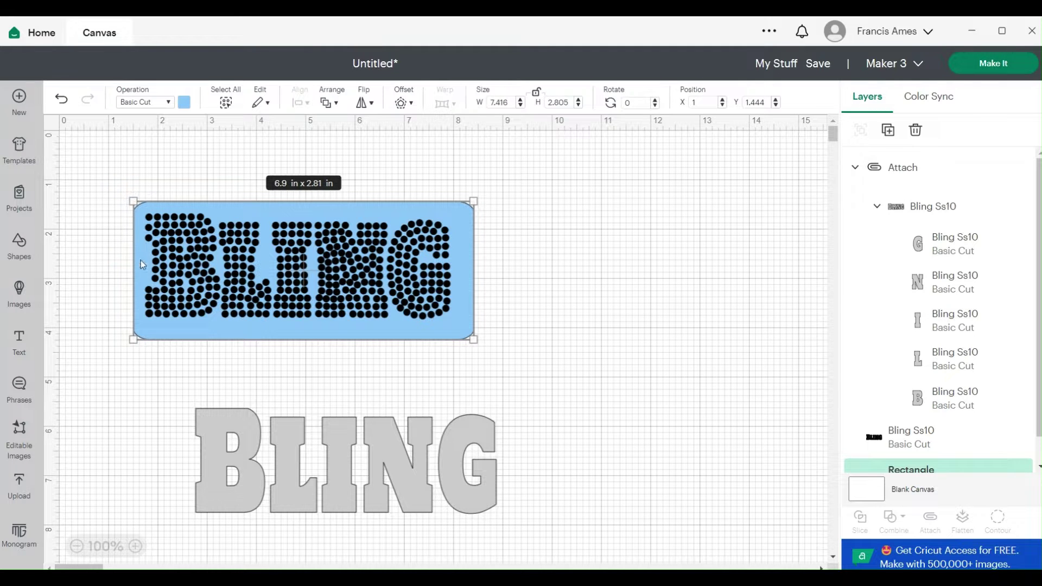
drag(247, 341, 249, 325)
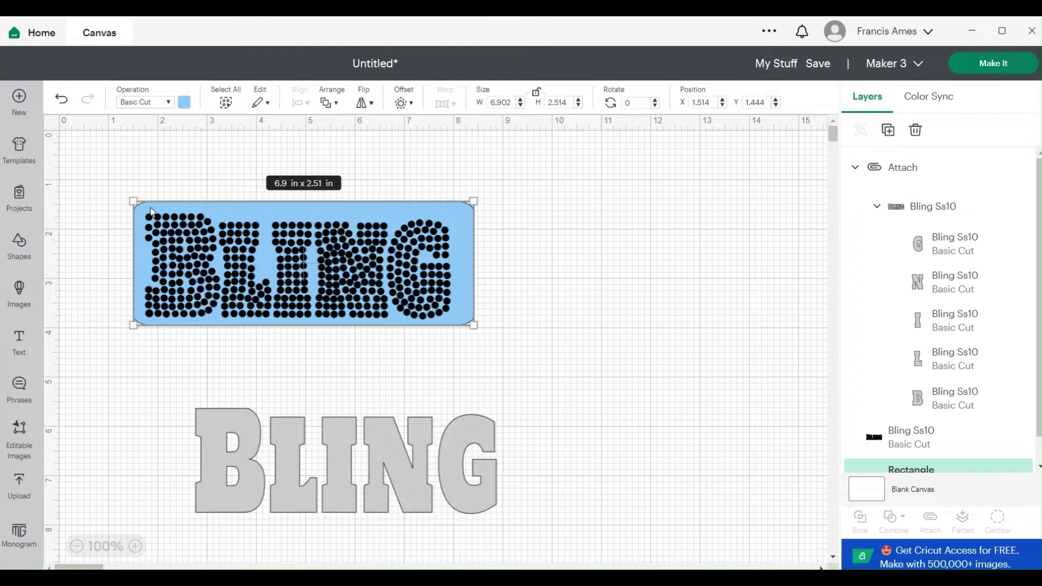
drag(470, 264, 459, 266)
- Slice the dotted BLING out of the blue rectangle and move the perforated rectangle to the empty area beside it
click(572, 242)
drag(103, 171, 507, 357)
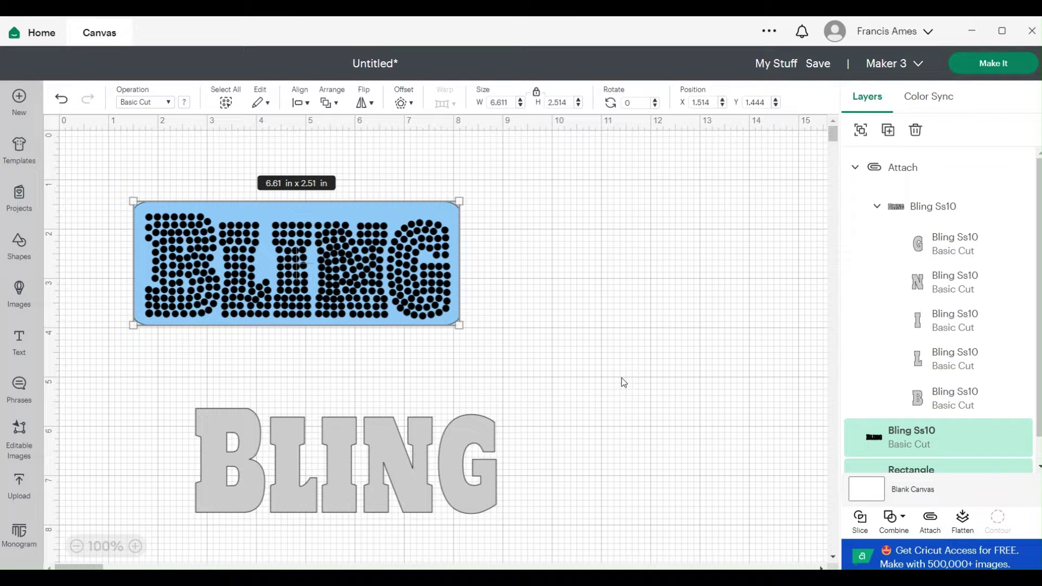
click(863, 522)
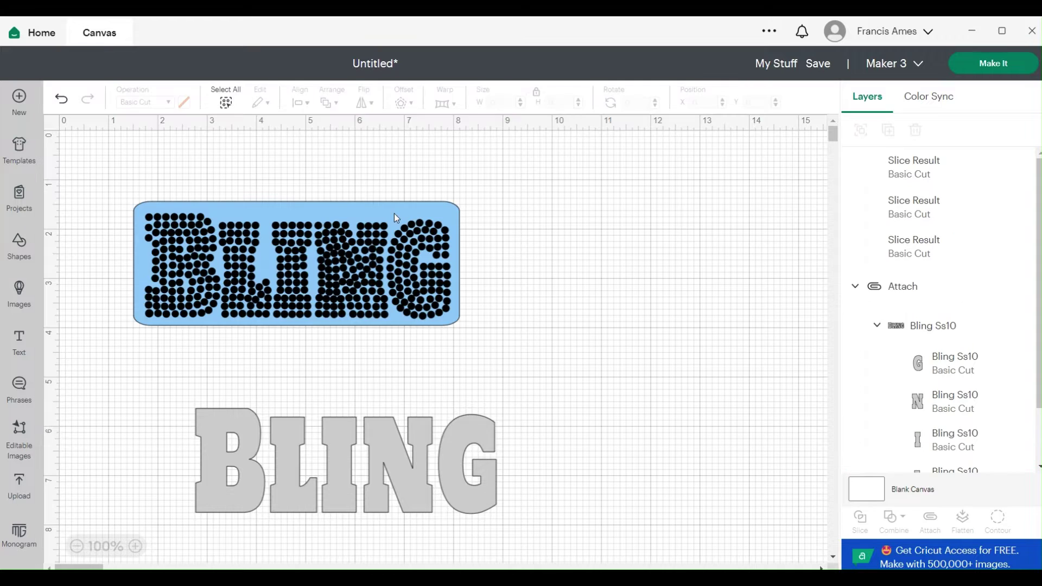
drag(394, 217, 734, 173)
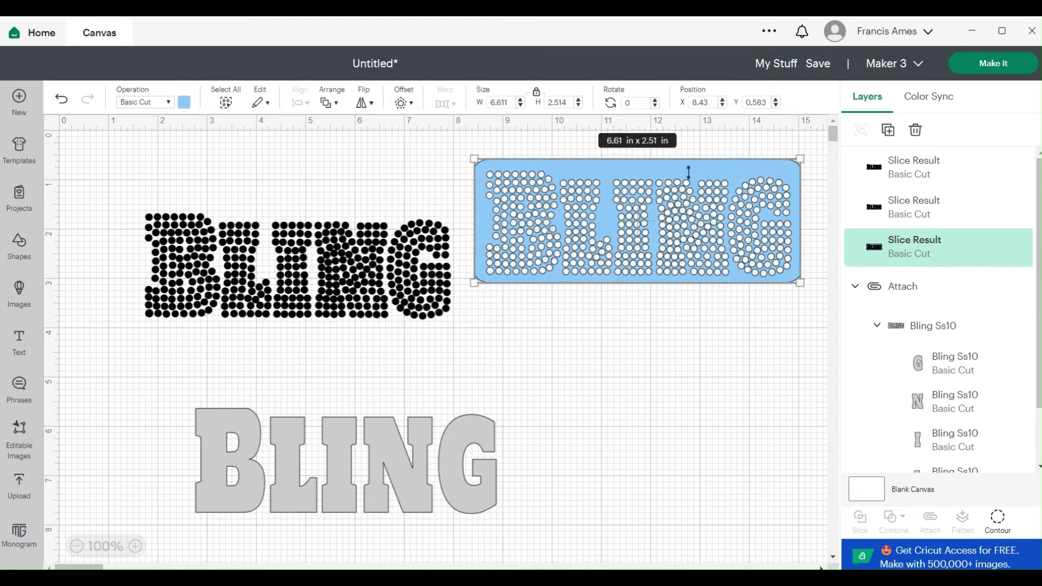
- Delete all leftover slice pieces and move the perforated blue template back above the grey BLING lettering
click(166, 235)
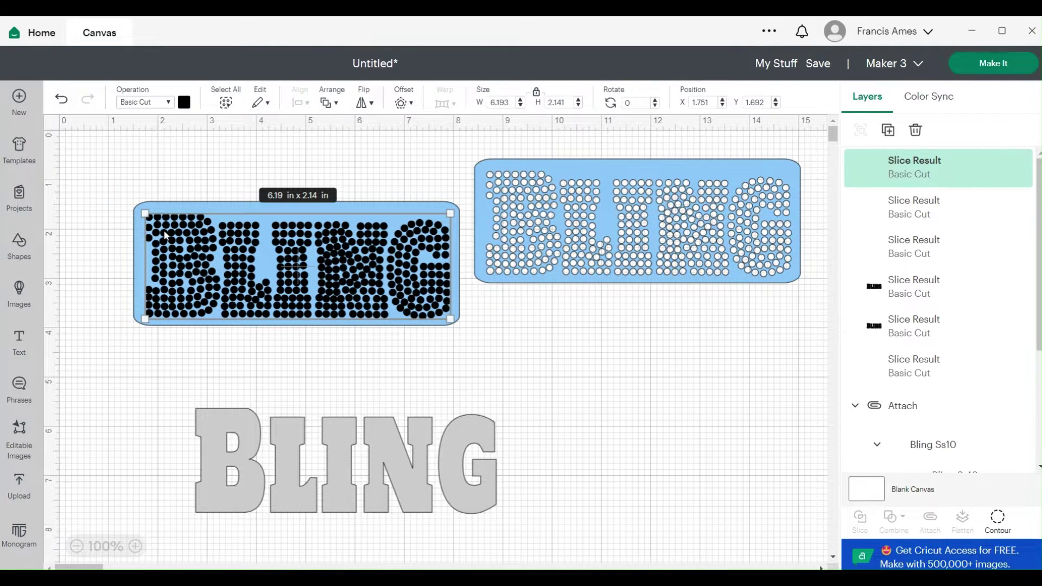
key(Delete)
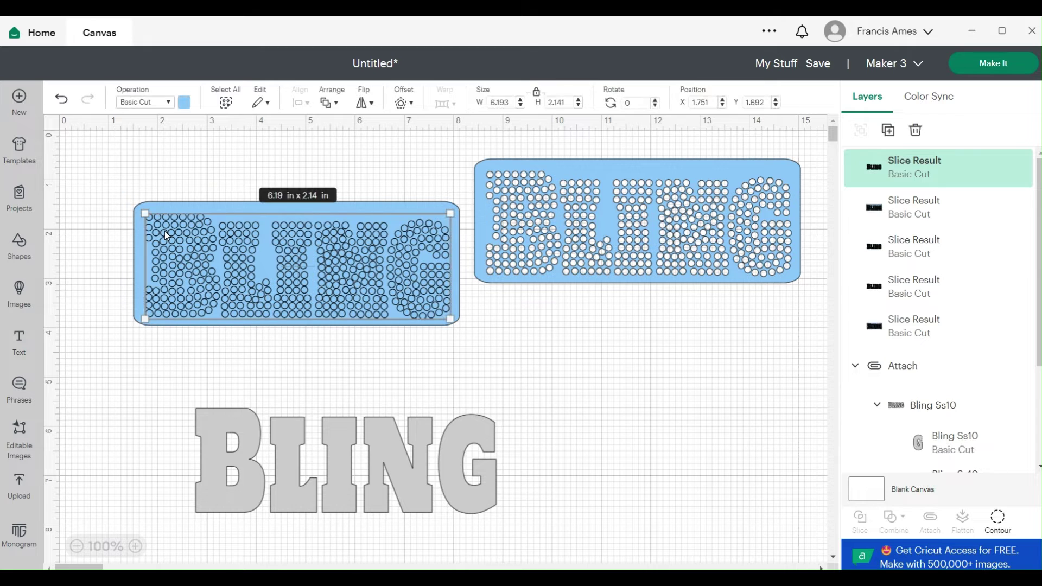
key(Delete)
click(191, 215)
key(Delete)
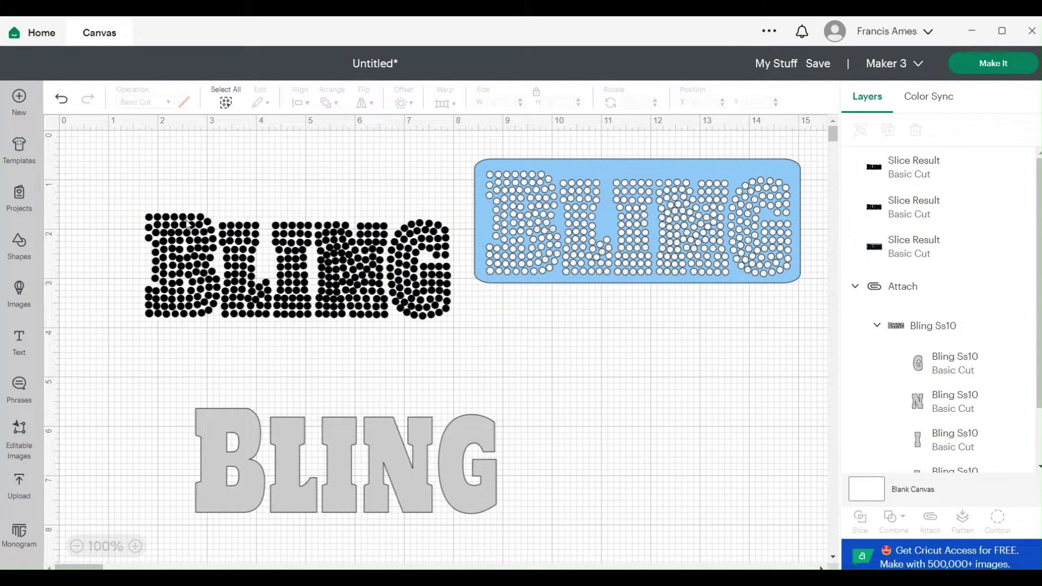
click(187, 224)
key(Delete)
click(187, 224)
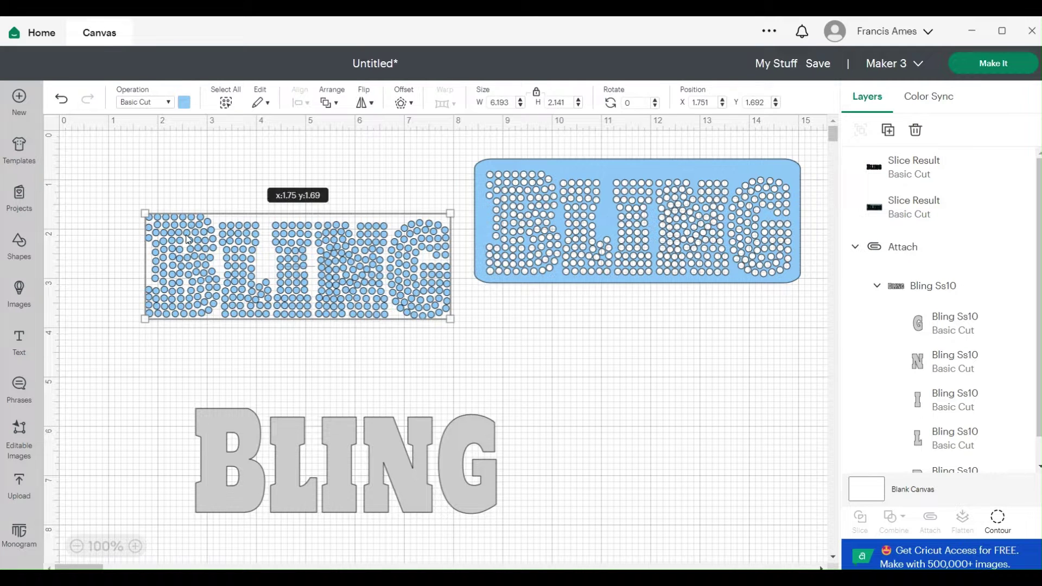
key(Delete)
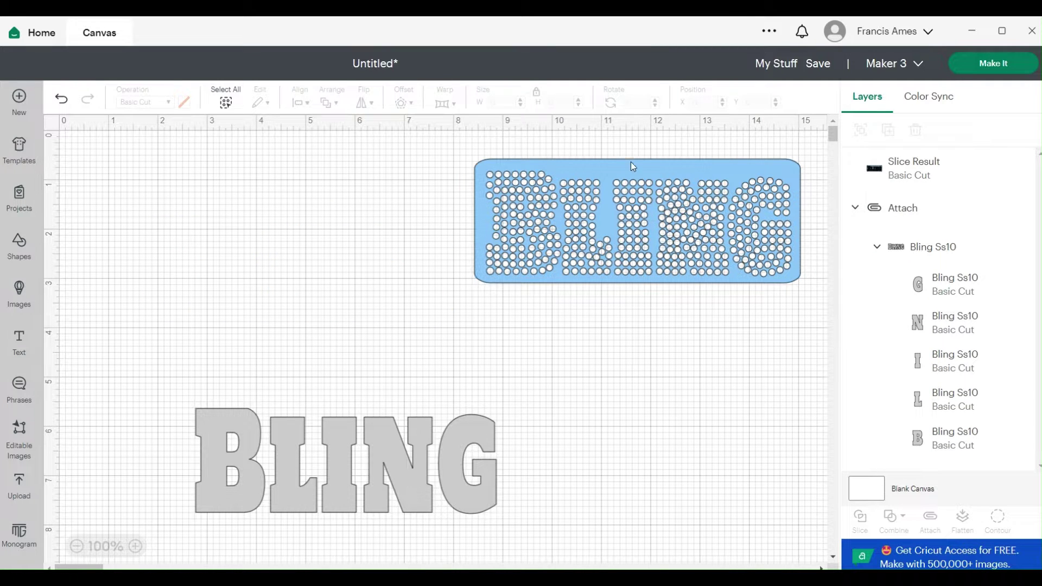
drag(631, 165, 400, 182)
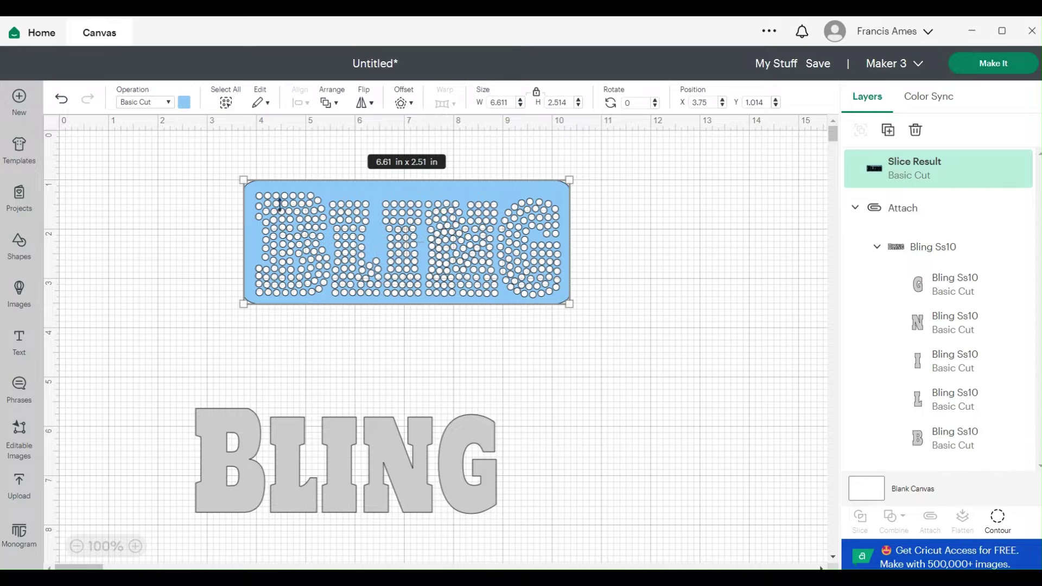
- Move the grey BLING lettering slightly closer to the template and apply a welded, round-cornered offset of 0.153 in
drag(233, 438, 239, 415)
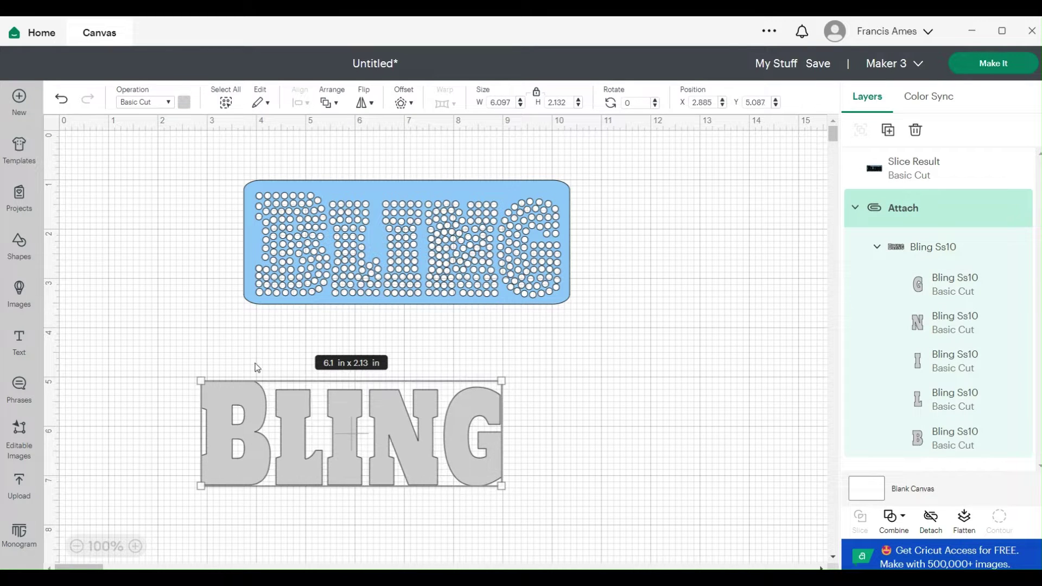
click(406, 103)
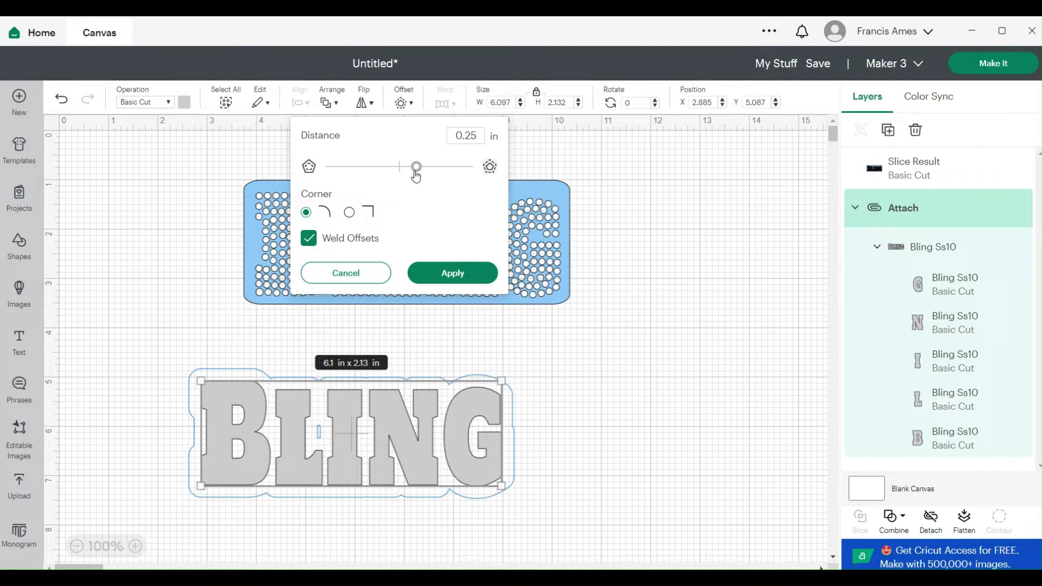
drag(415, 173, 412, 179)
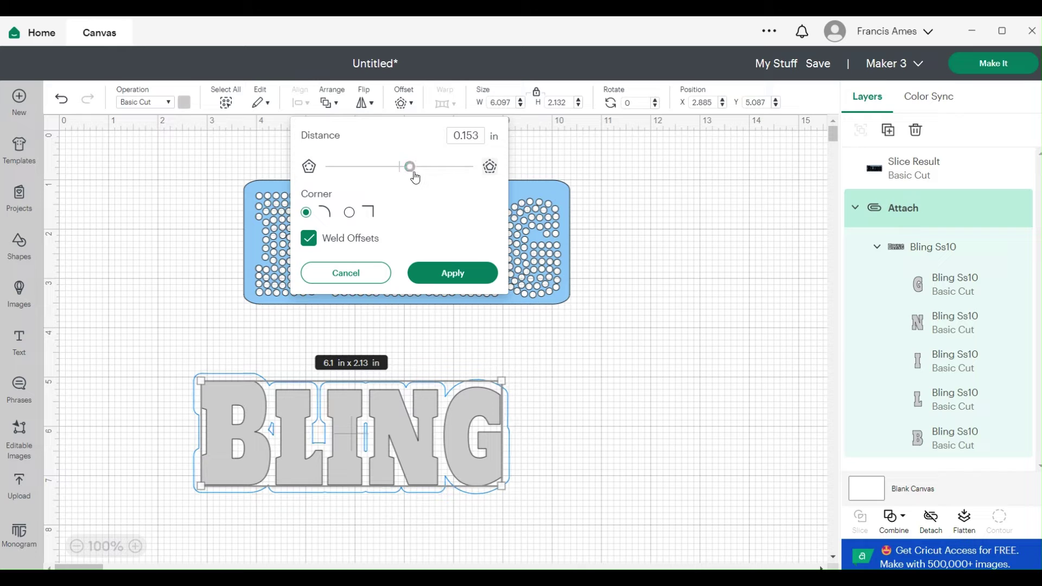
click(486, 275)
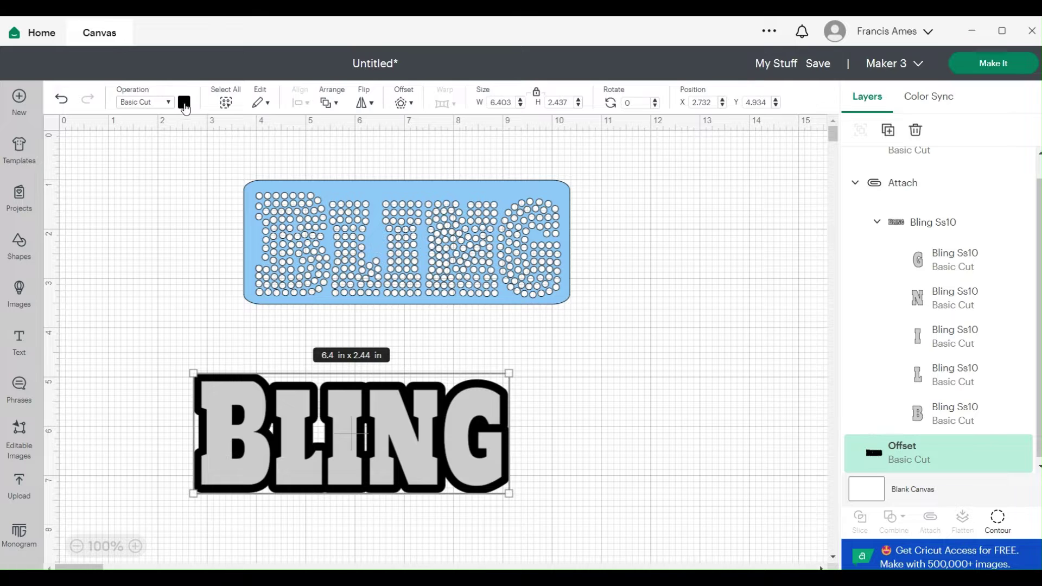
- Colour the offset behind the BLING lettering with the custom magenta #ef31ca
click(185, 108)
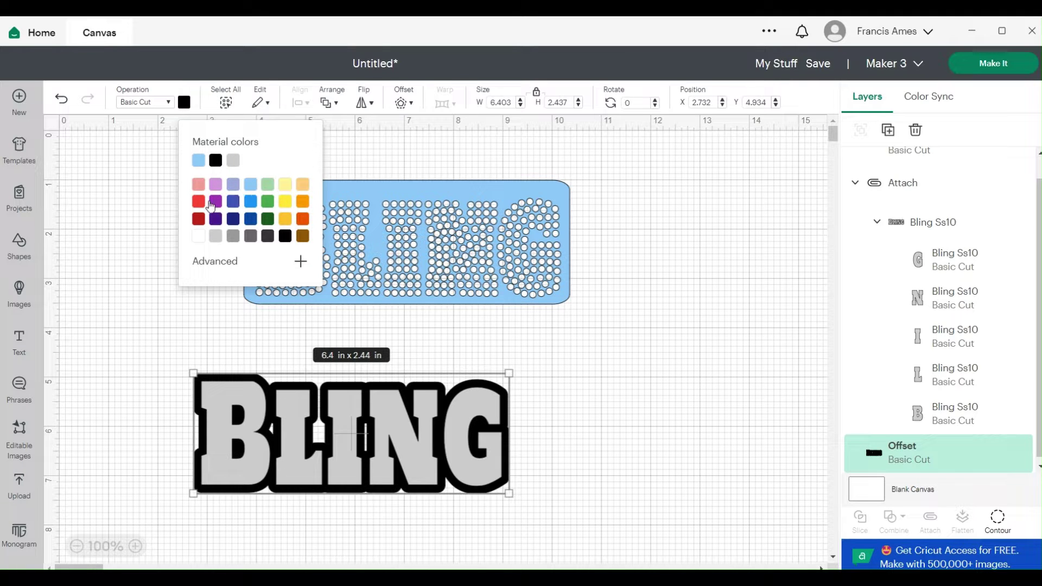
click(301, 262)
click(288, 385)
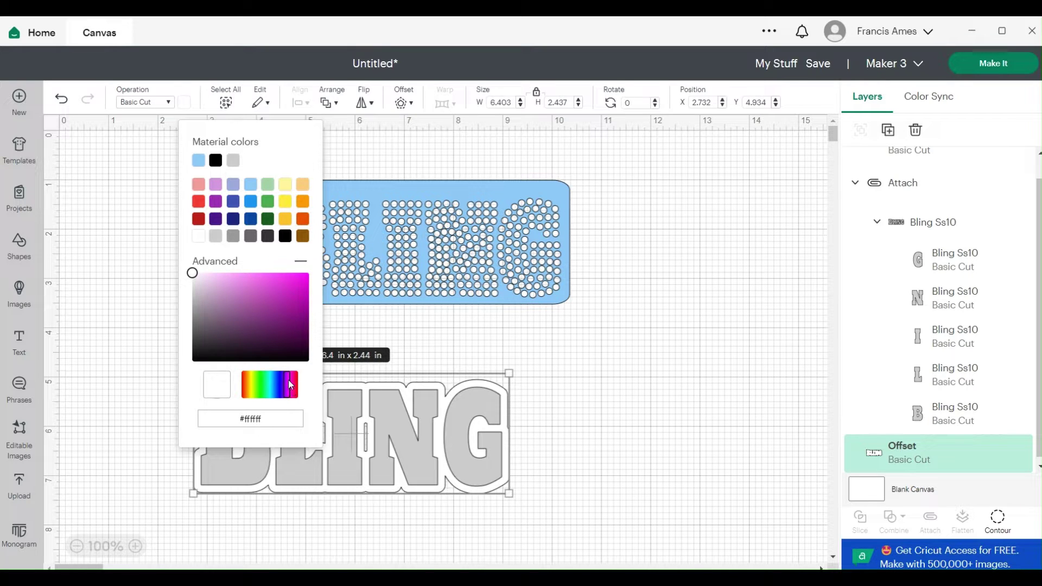
click(285, 278)
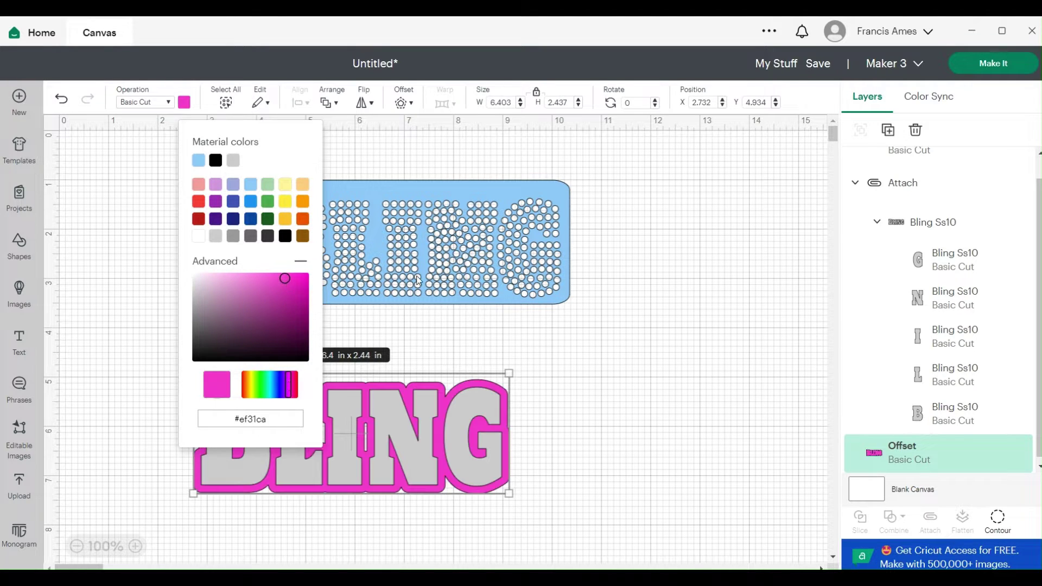
click(597, 304)
click(223, 395)
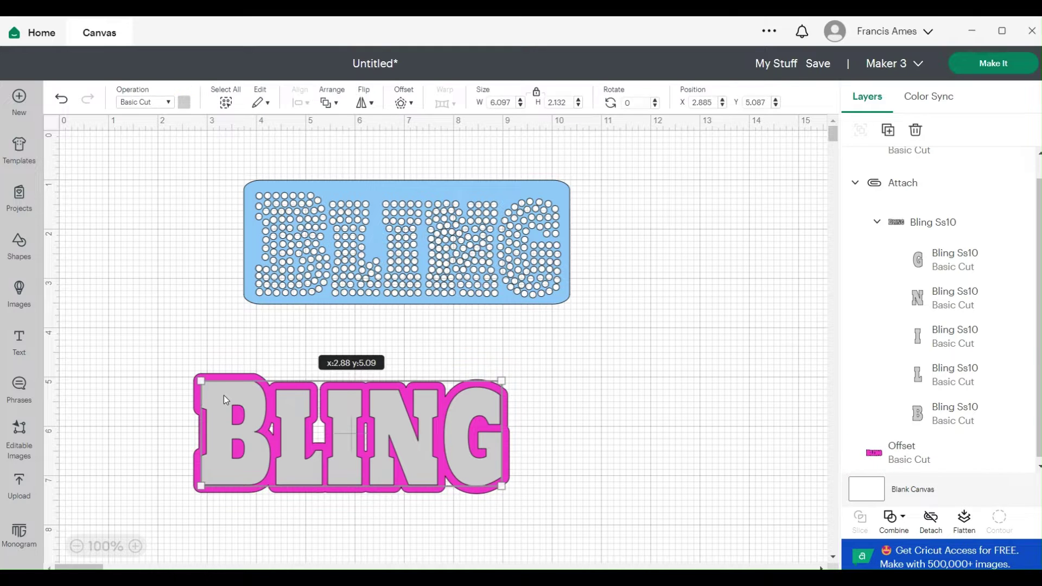
click(184, 102)
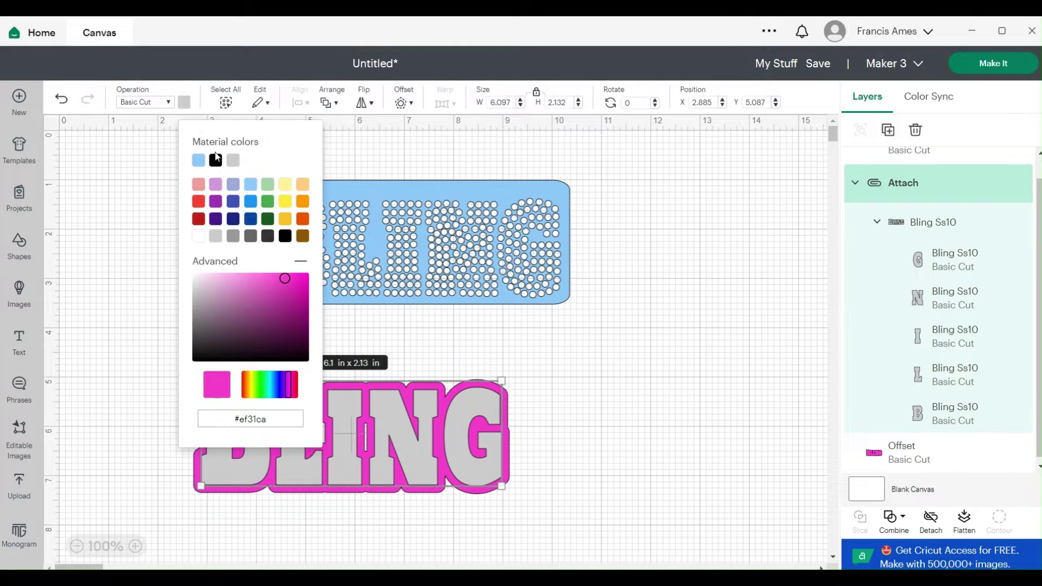
scroll(728, 444, down, 8)
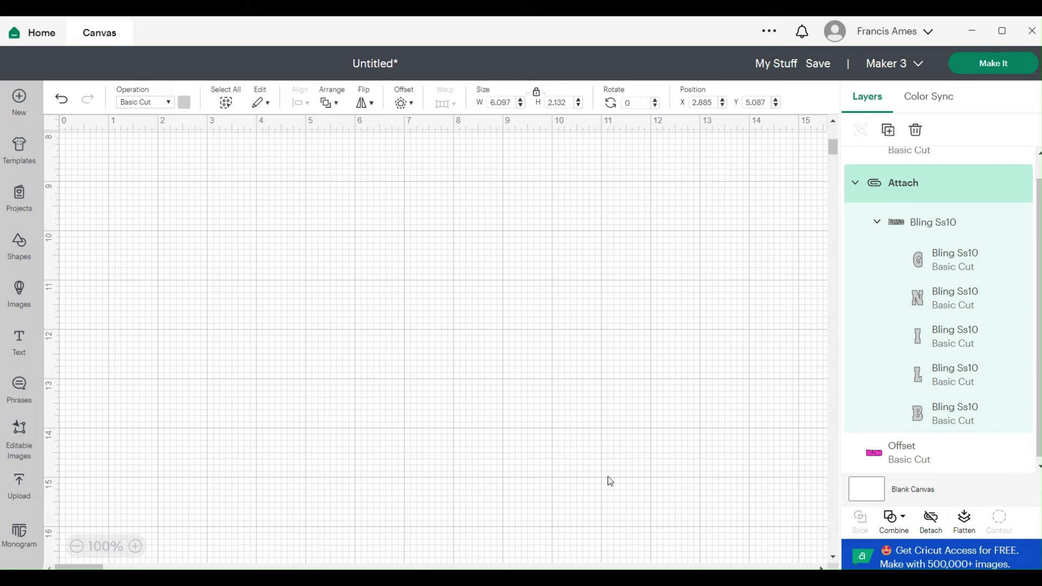
scroll(603, 469, up, 8)
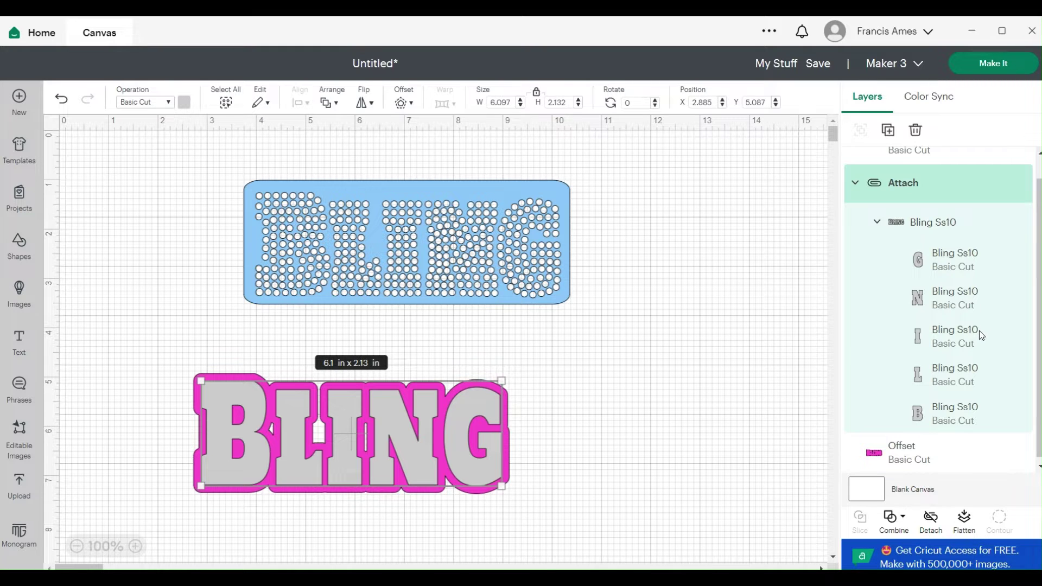
- Send the project to be made, loading all materials on a 12 in x 12 in mat
click(985, 63)
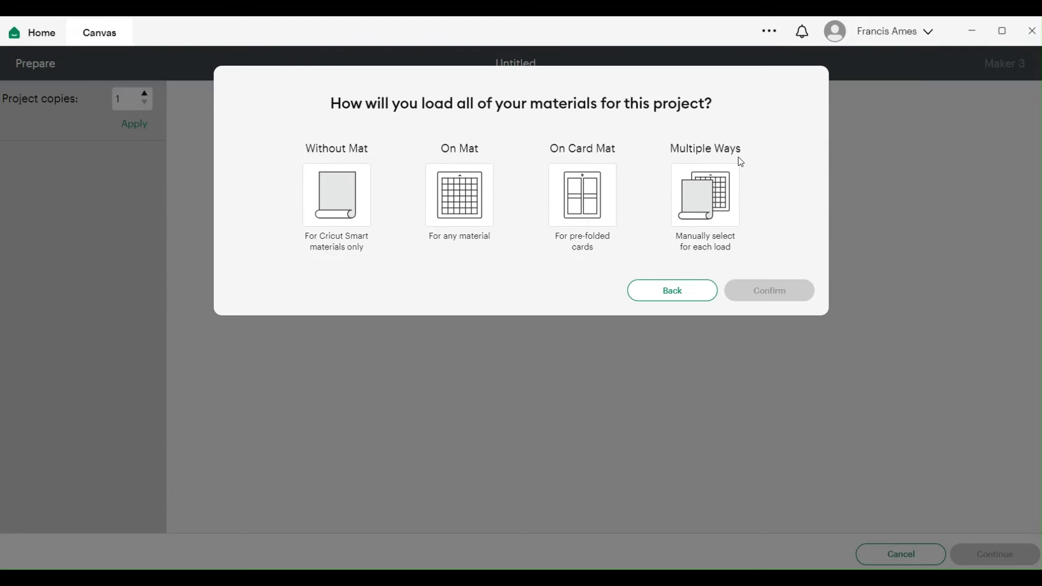
click(456, 183)
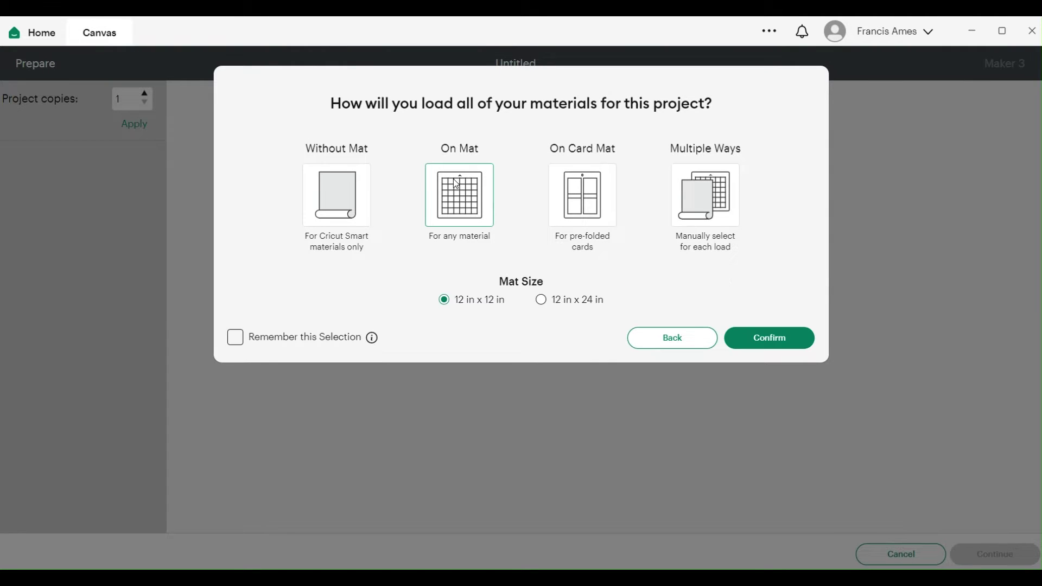
click(791, 347)
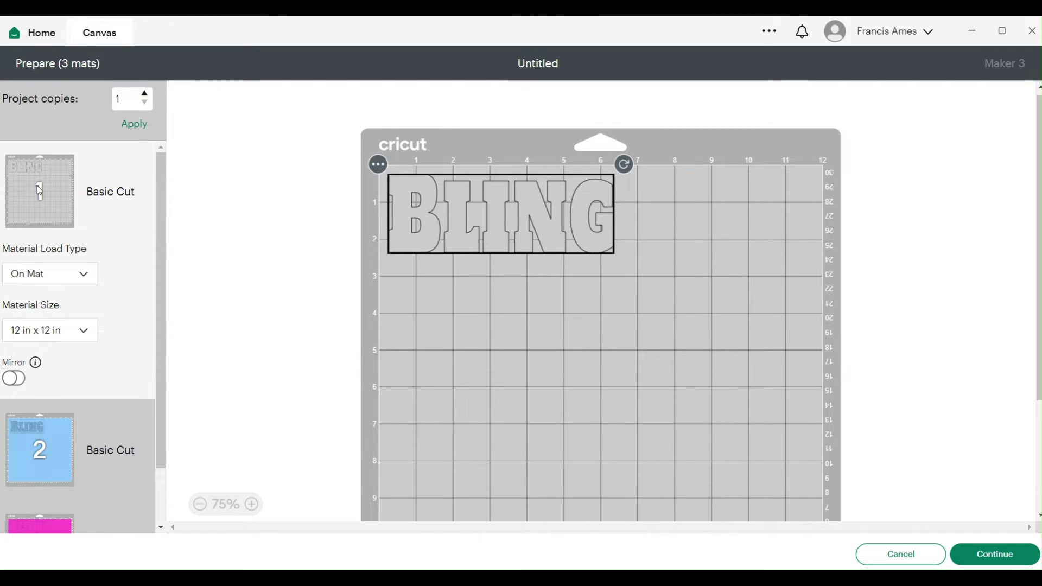
- Turn on mirroring for the grey lettering mat and the magenta offset mat, and continue to the cutting setup
click(20, 382)
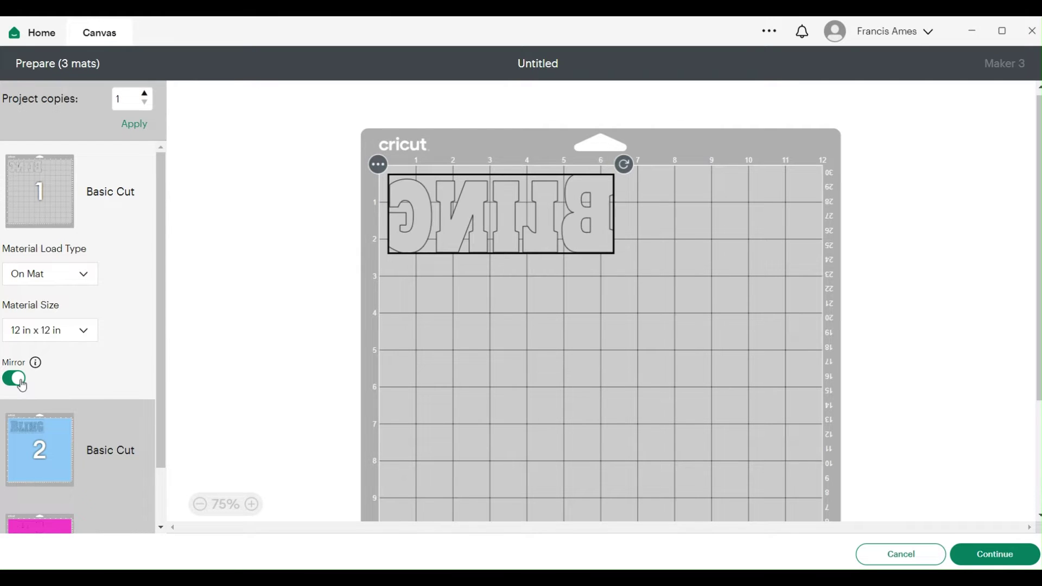
click(32, 450)
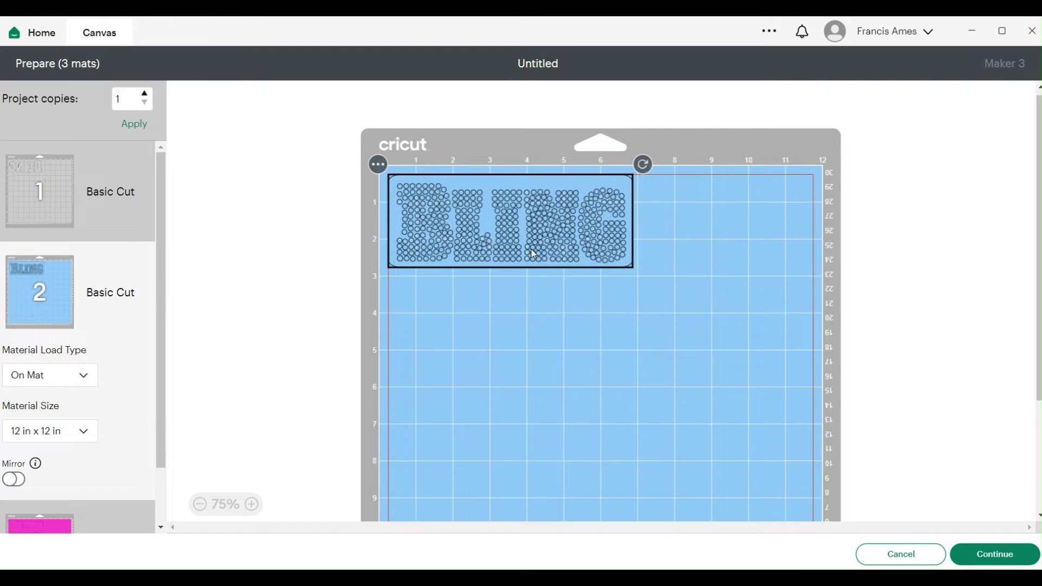
scroll(121, 348, down, 2)
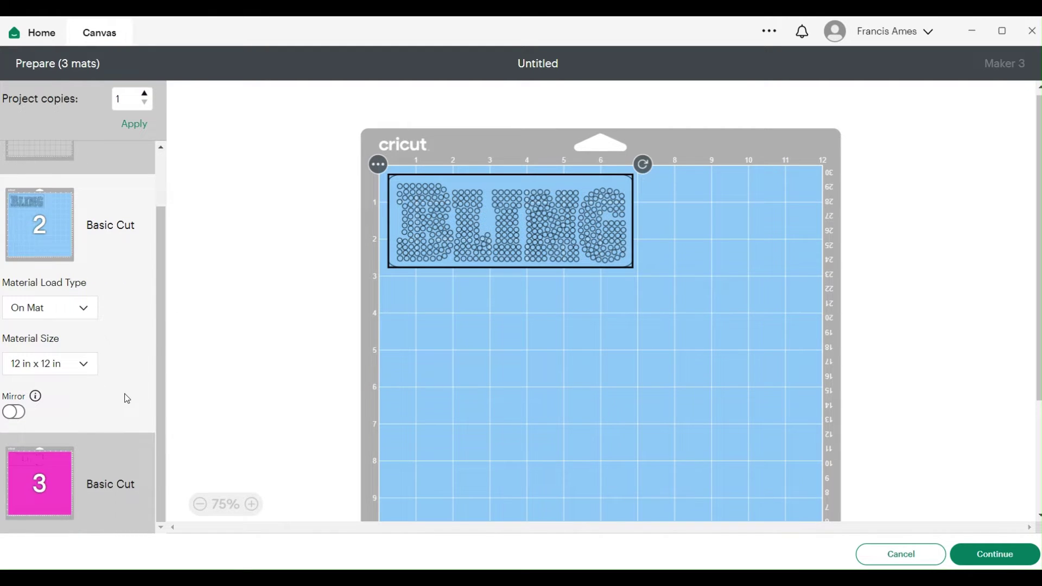
click(46, 470)
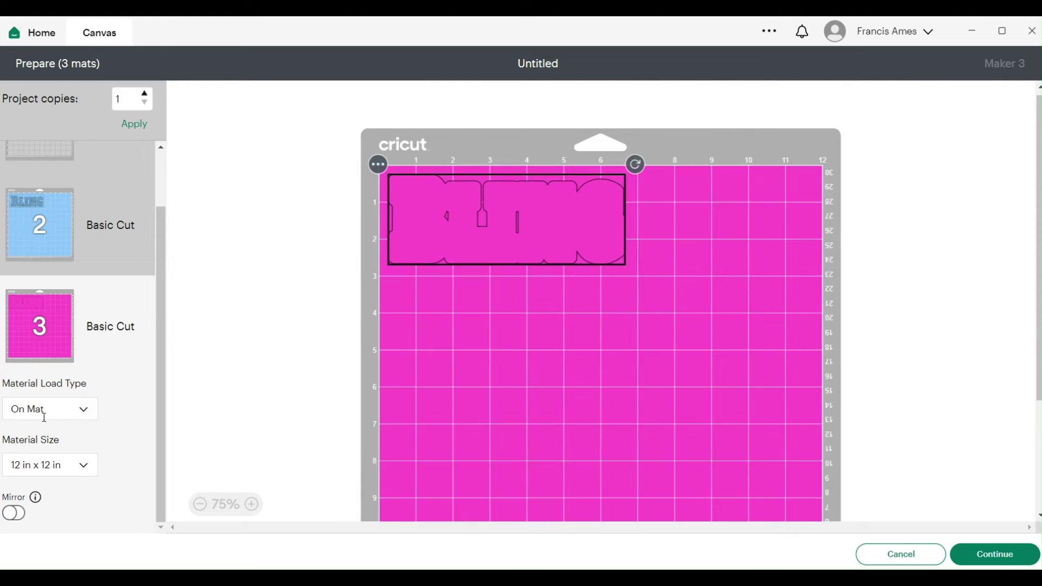
click(16, 516)
scroll(21, 521, up, 2)
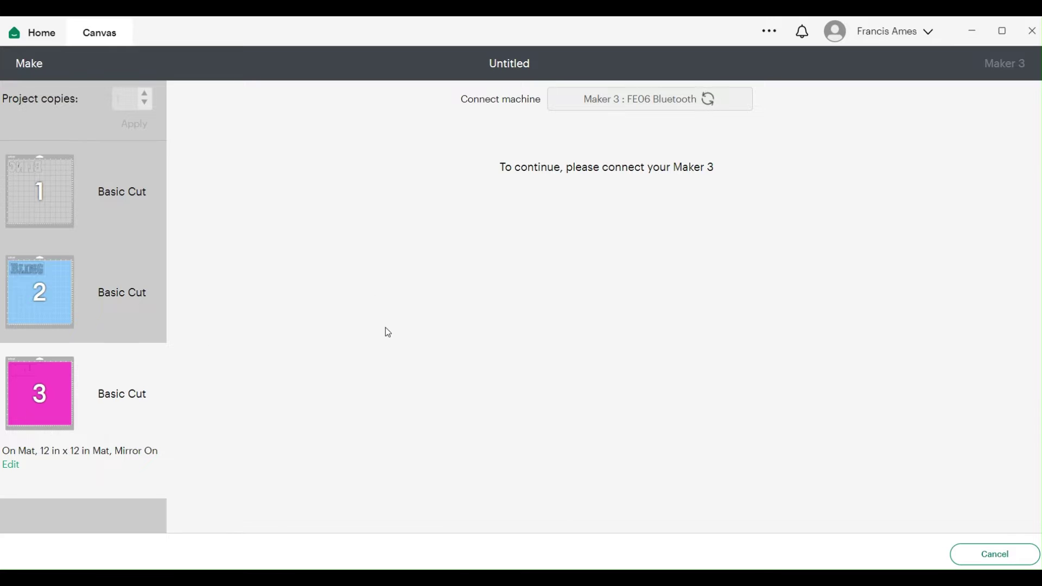
- Set the grey lettering mat's base material to Glitter Iron-On and adjust its cutting pressure
click(40, 190)
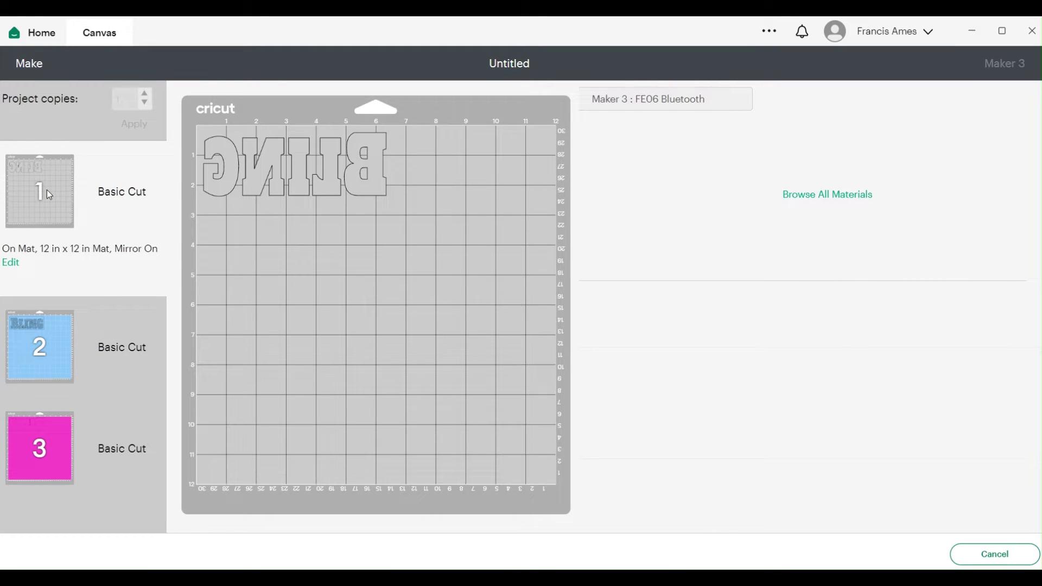
click(47, 190)
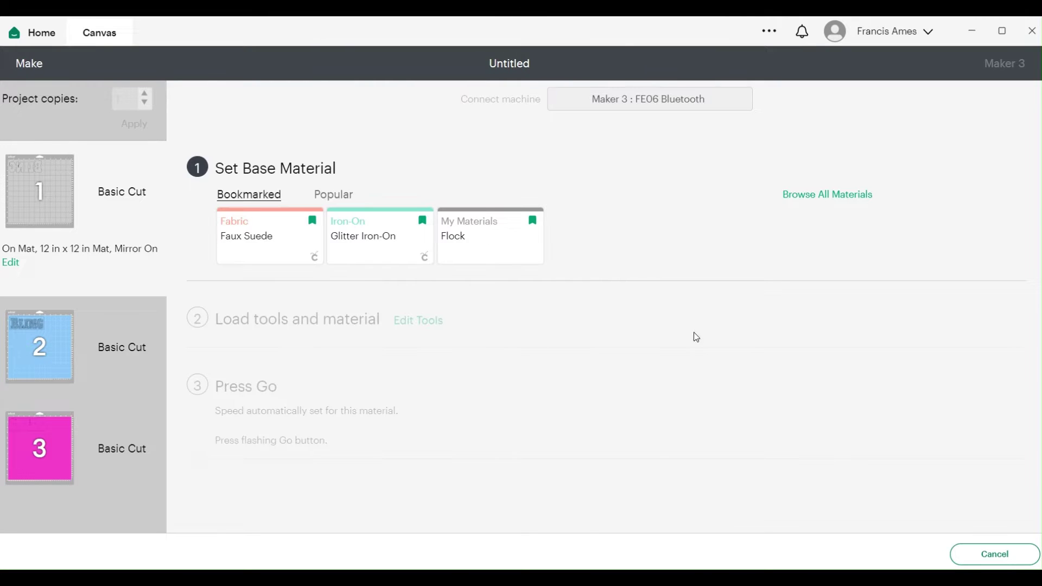
click(371, 240)
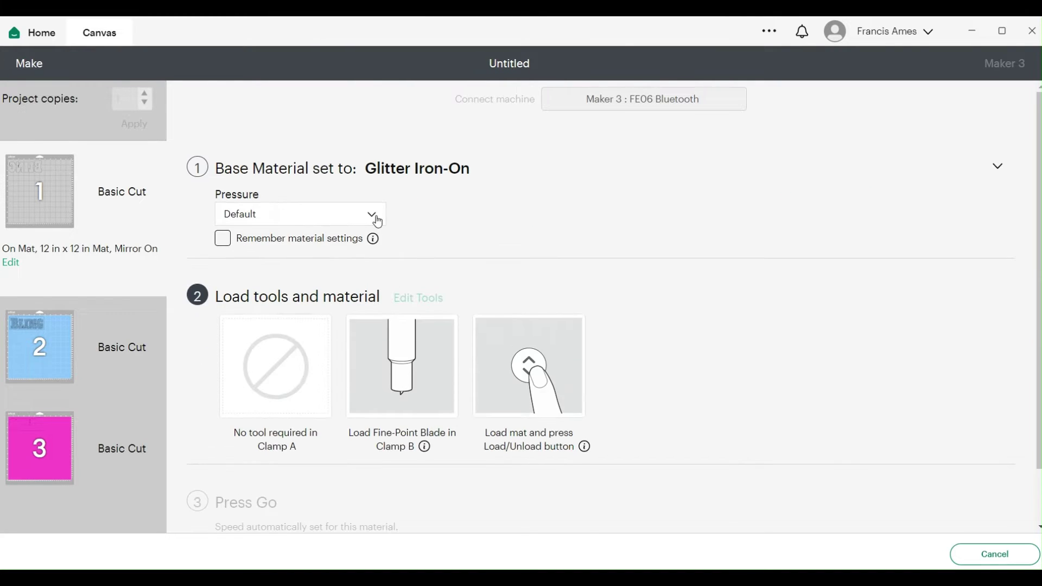
click(373, 214)
click(344, 237)
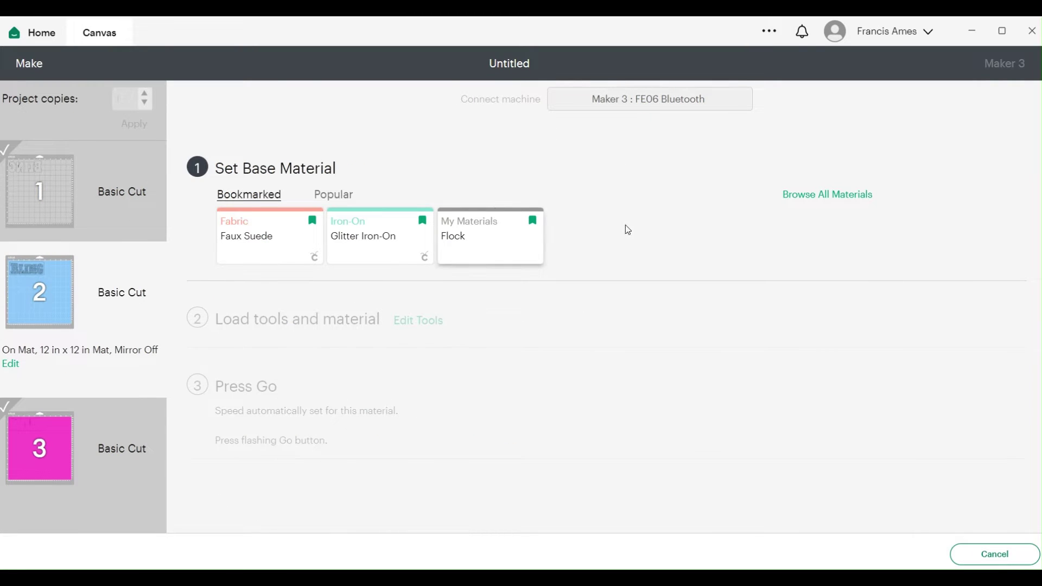
- Create a new custom material named Rock it Flock in the material settings
click(814, 196)
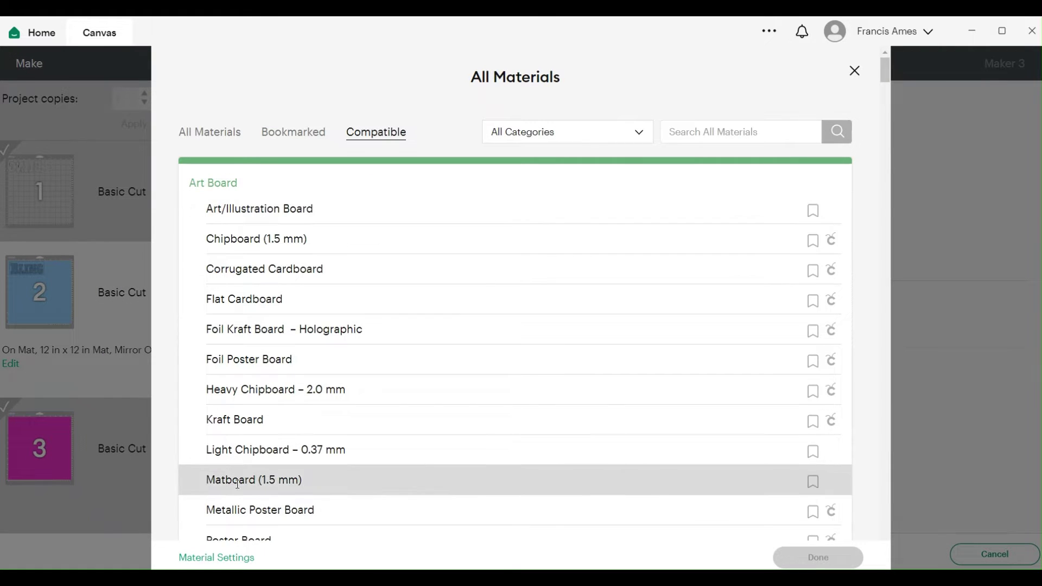
click(232, 561)
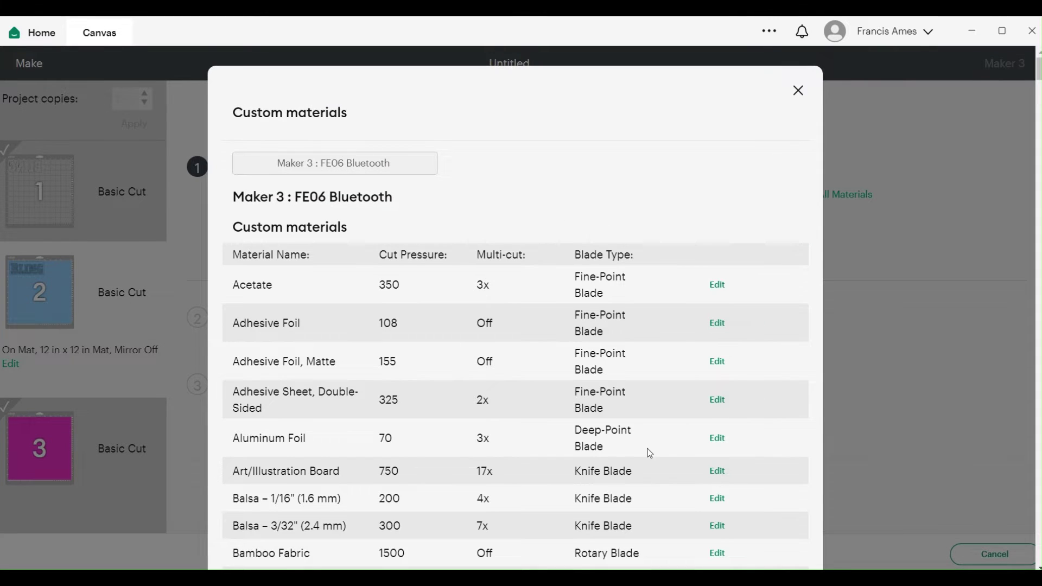
scroll(637, 457, down, 20)
scroll(629, 464, down, 20)
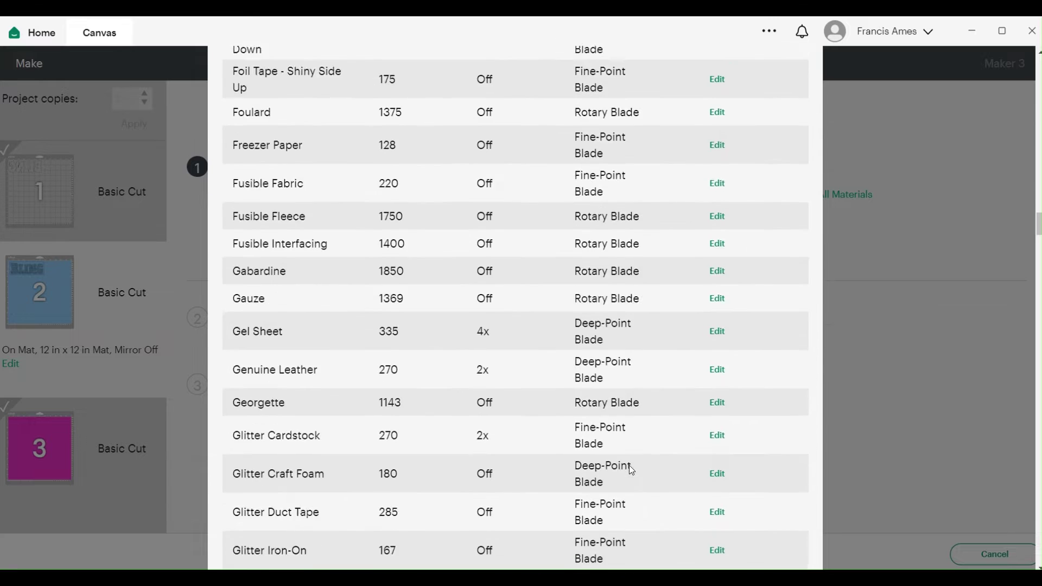
scroll(282, 490, down, 20)
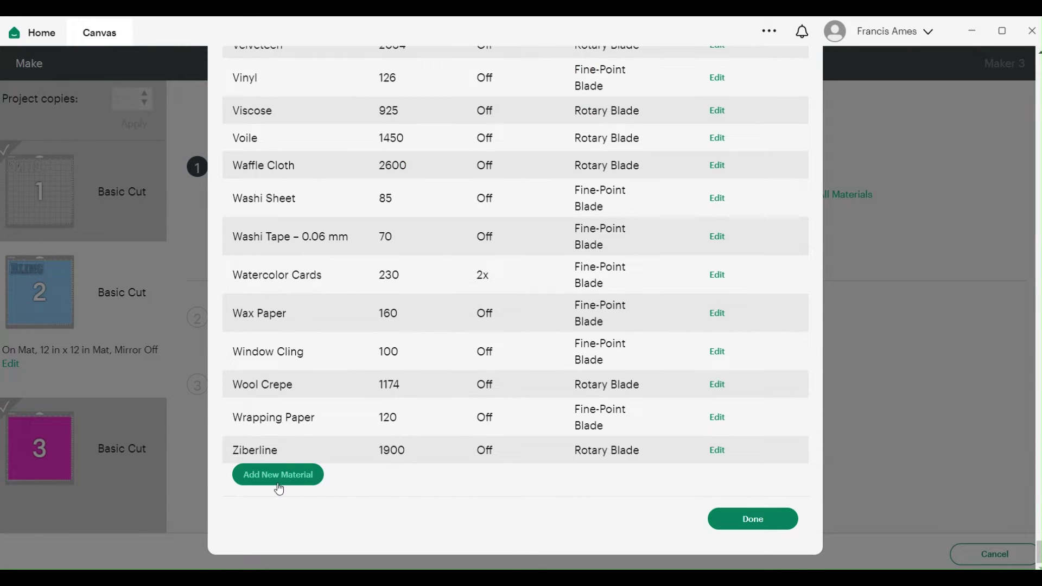
click(280, 486)
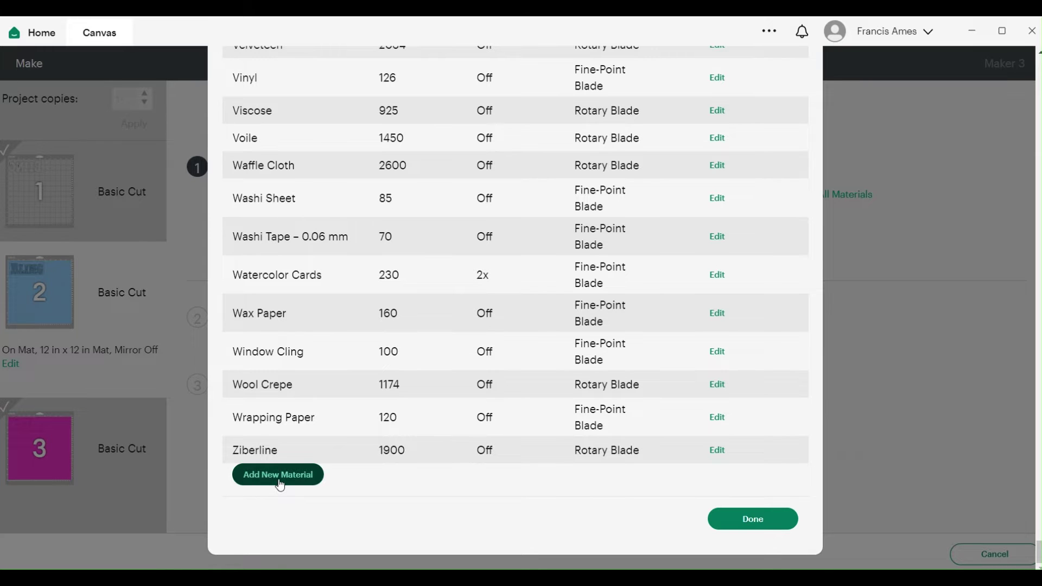
scroll(442, 452, down, 2)
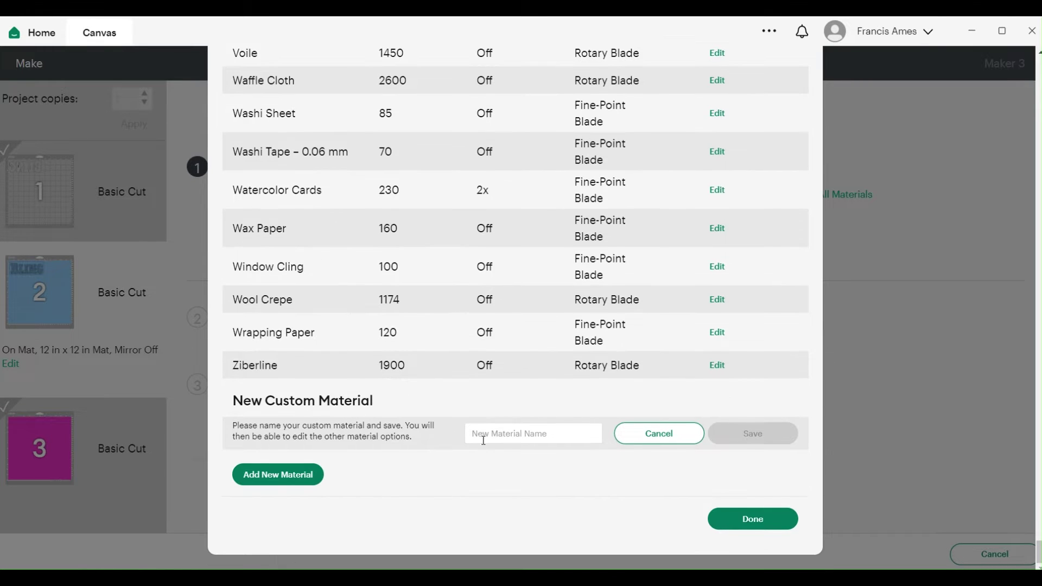
click(484, 436)
text(Rh)
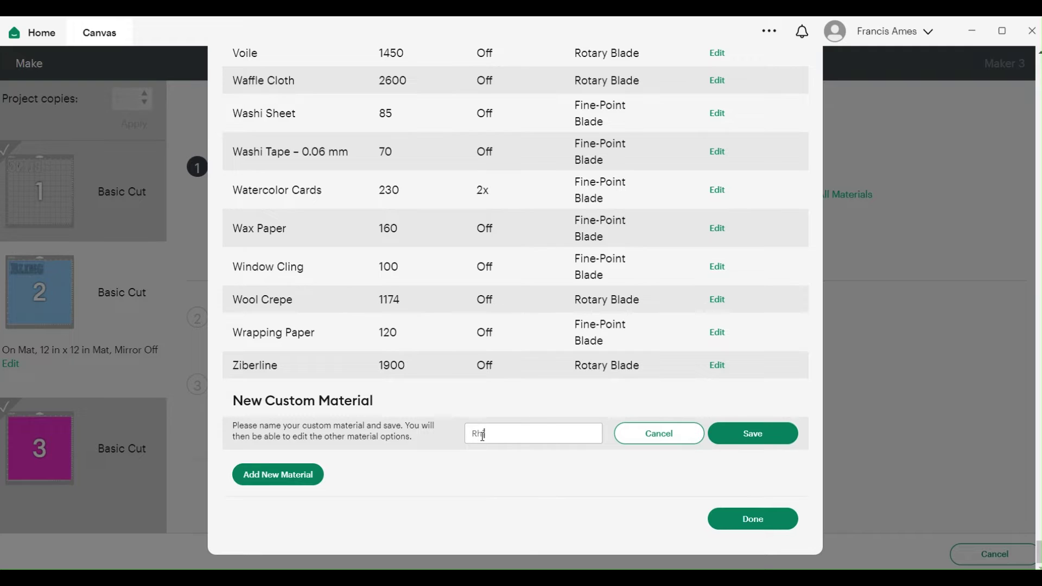
text(ck it)
text( Flow)
click(741, 434)
- Set the Rock it Flock material's cut pressure to 350, save it and close the custom materials list
scroll(733, 435, up, 8)
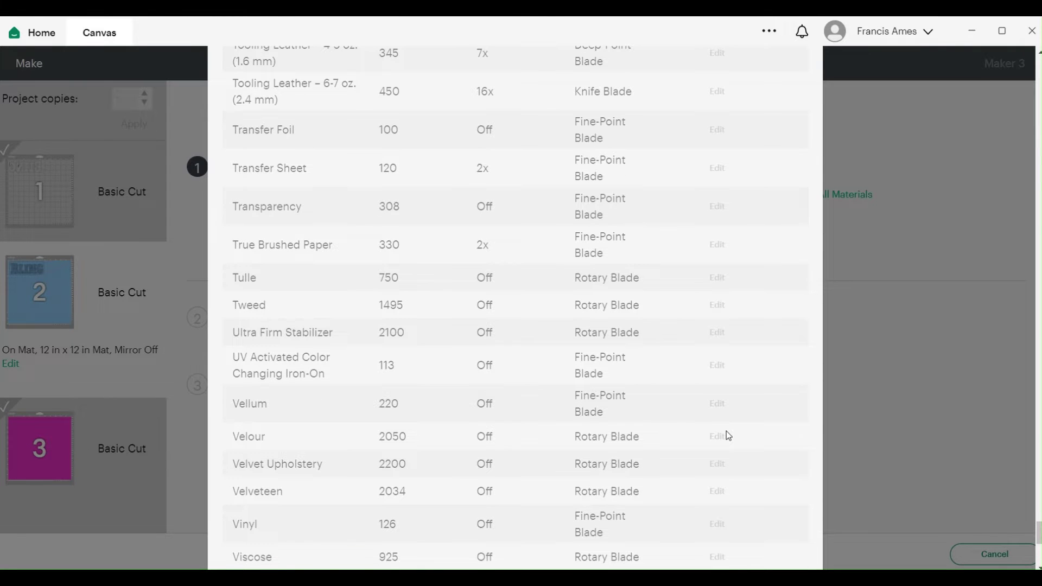
scroll(725, 434, up, 15)
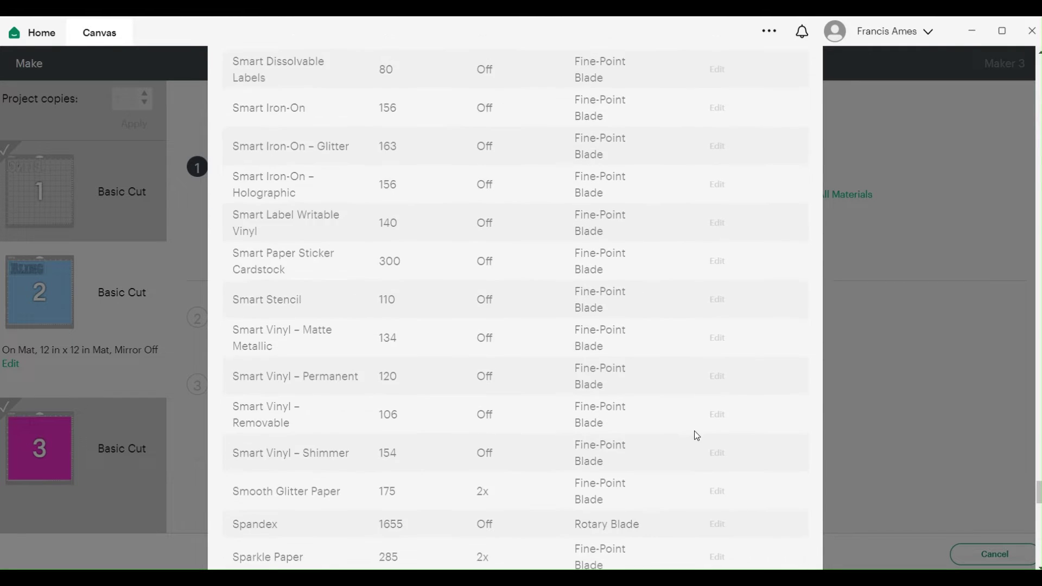
scroll(697, 436, up, 15)
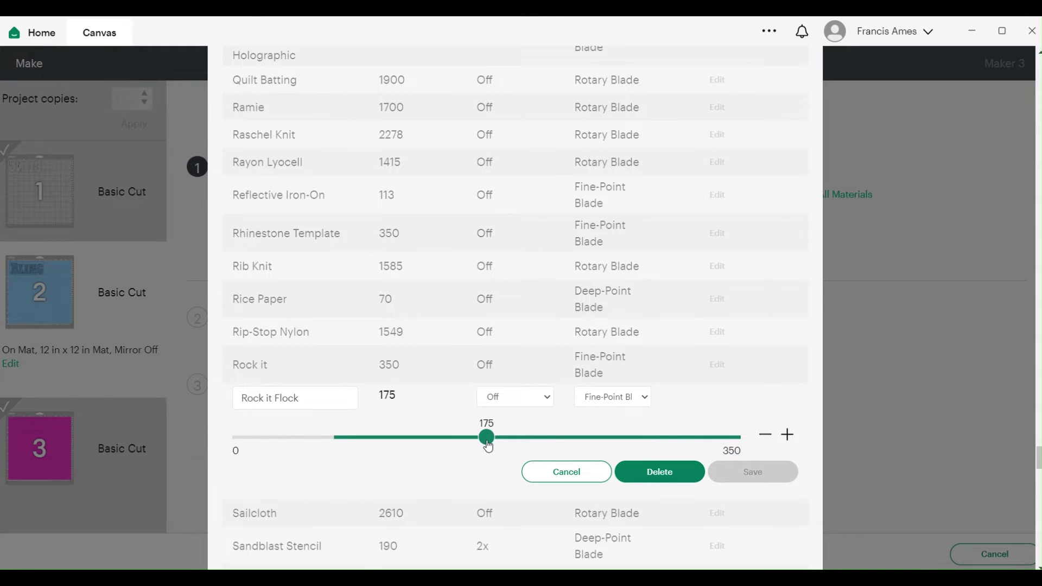
drag(488, 445, 751, 452)
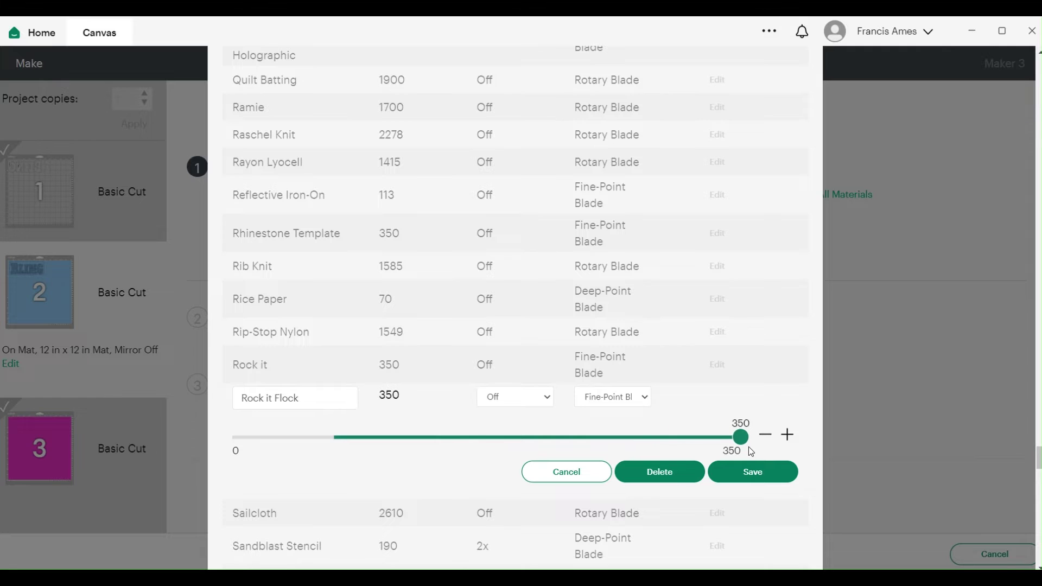
click(770, 483)
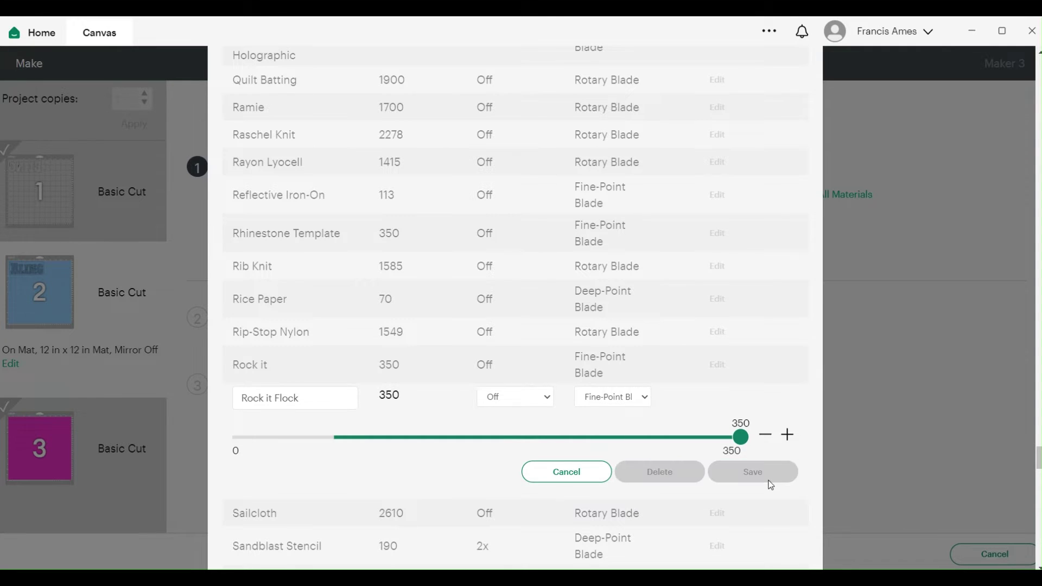
scroll(1020, 496, down, 20)
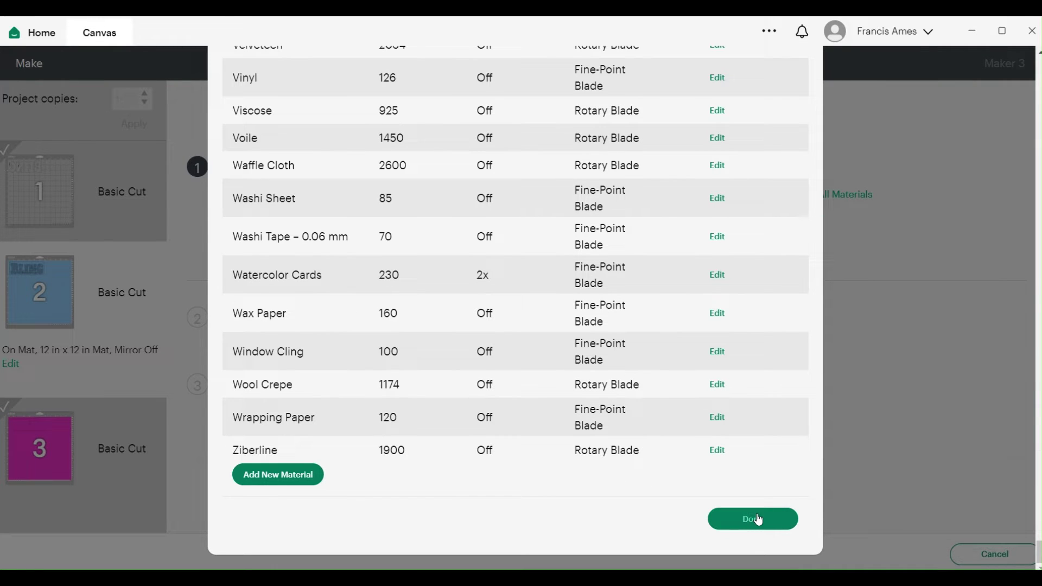
click(758, 520)
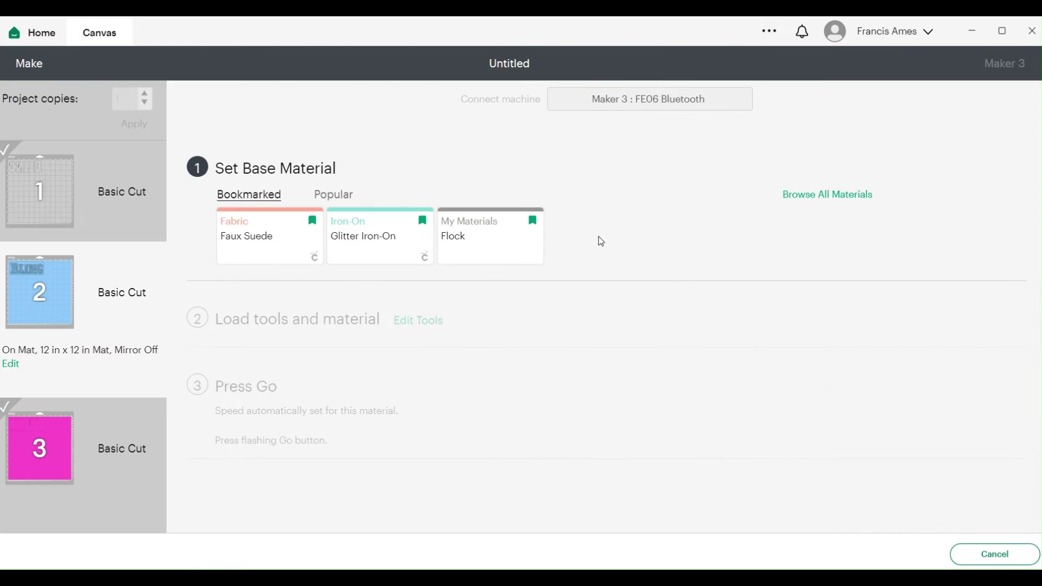
- Find Rock it Flock among all materials, assign it to the blue template mat and set the pressure to More
click(833, 203)
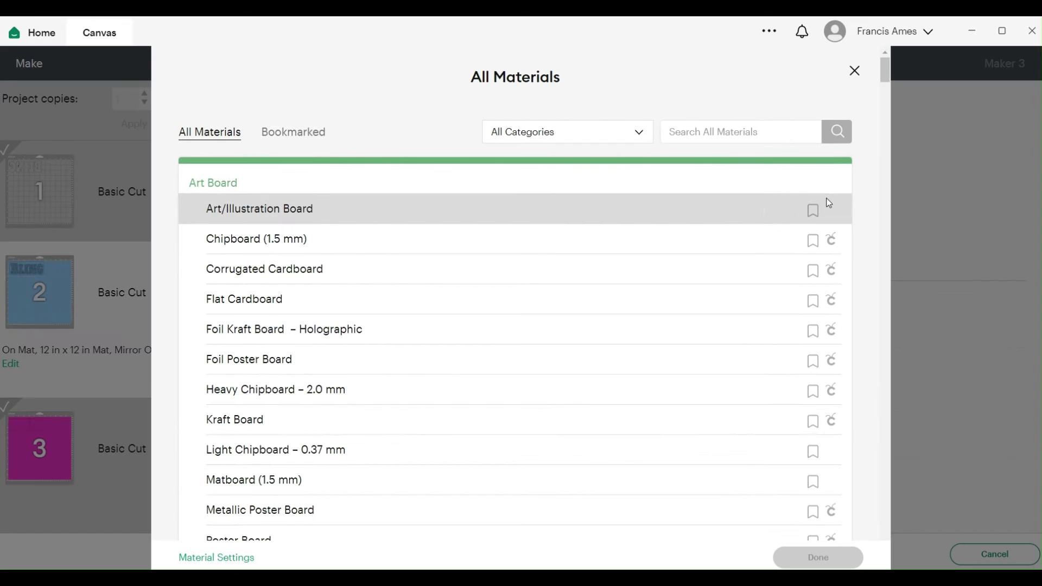
click(723, 137)
text(rock )
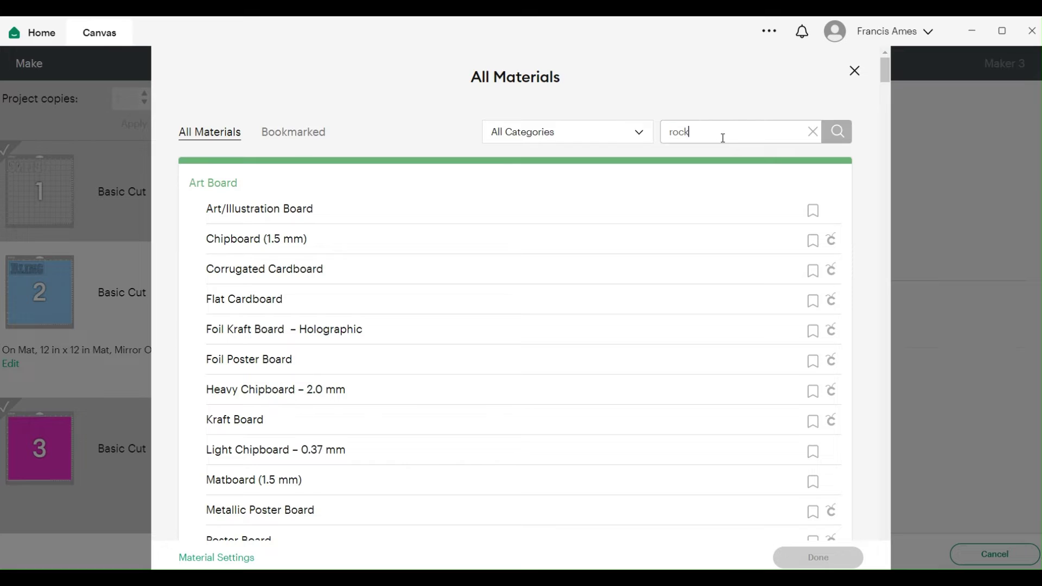
text(it)
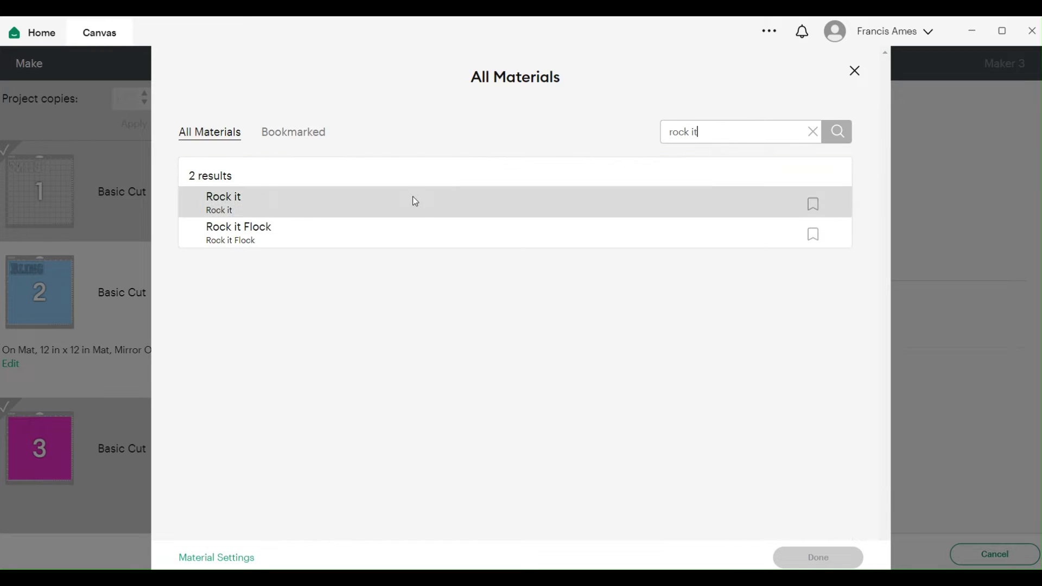
click(405, 228)
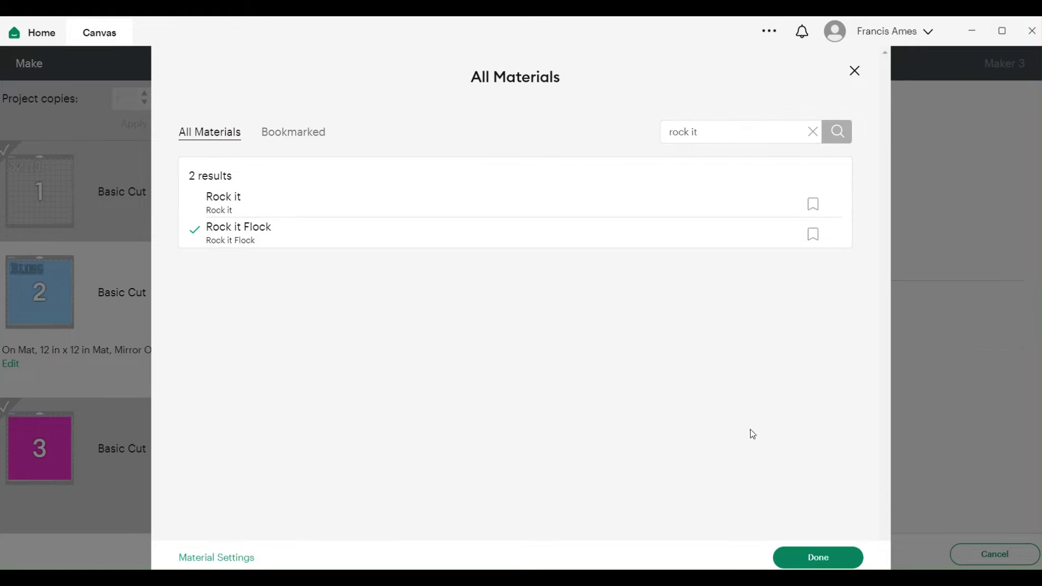
click(818, 559)
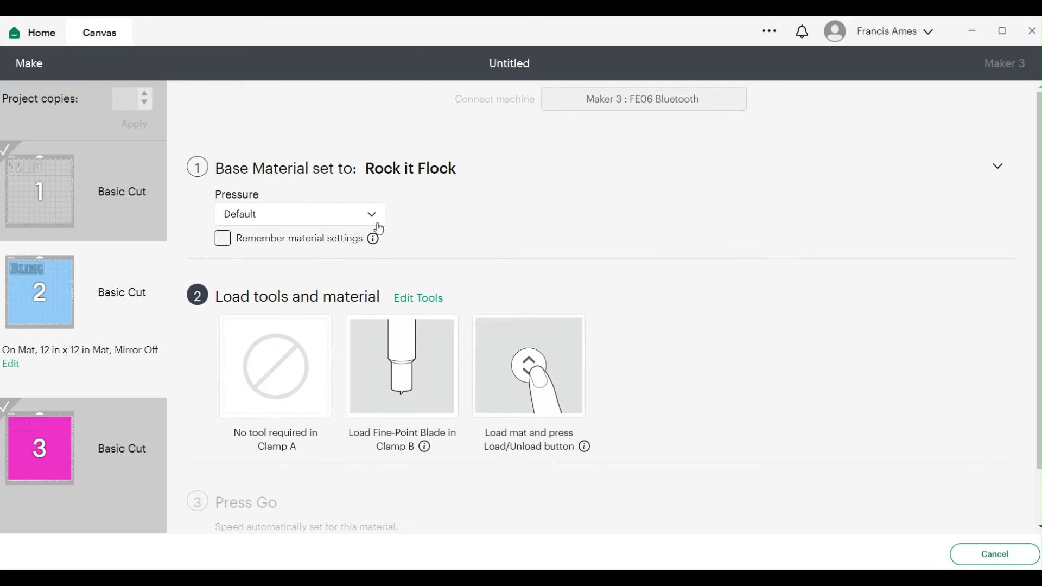
click(374, 224)
click(298, 240)
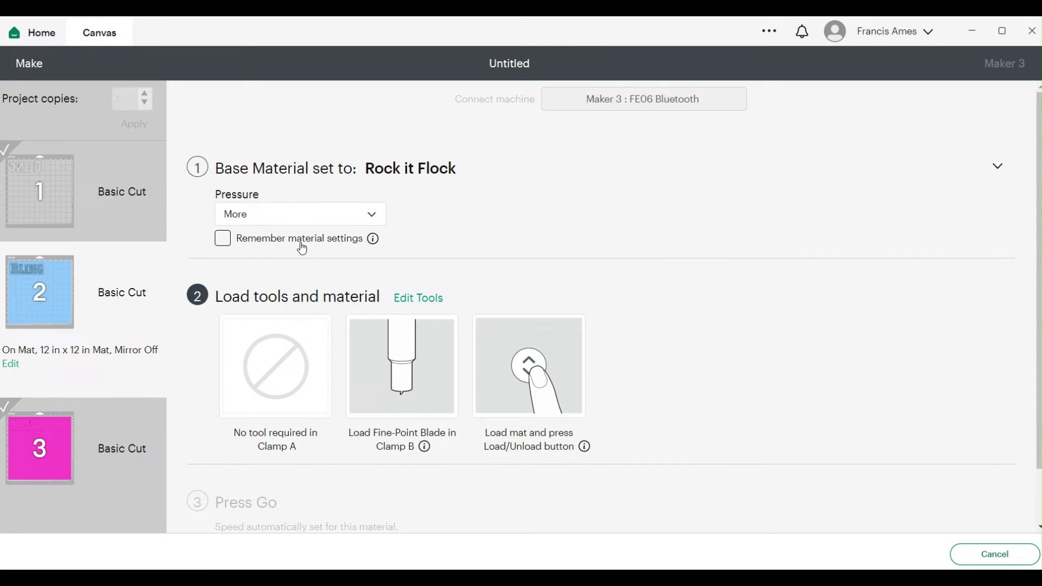